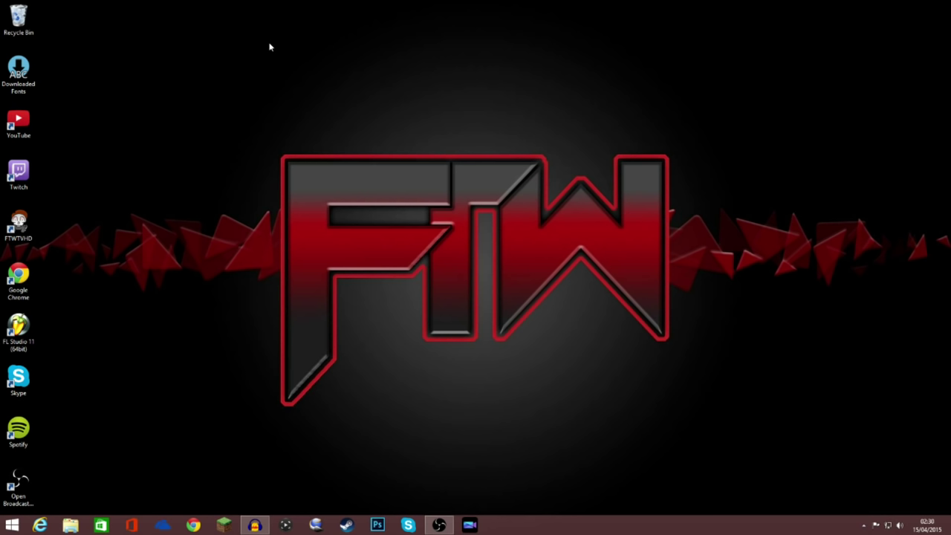
Step: Create a desktop shortcut to the pasted Facebook URL, named 'Facebook'
drag(84, 75, 136, 144)
drag(119, 72, 142, 133)
right_click(140, 122)
mouse_move(169, 230)
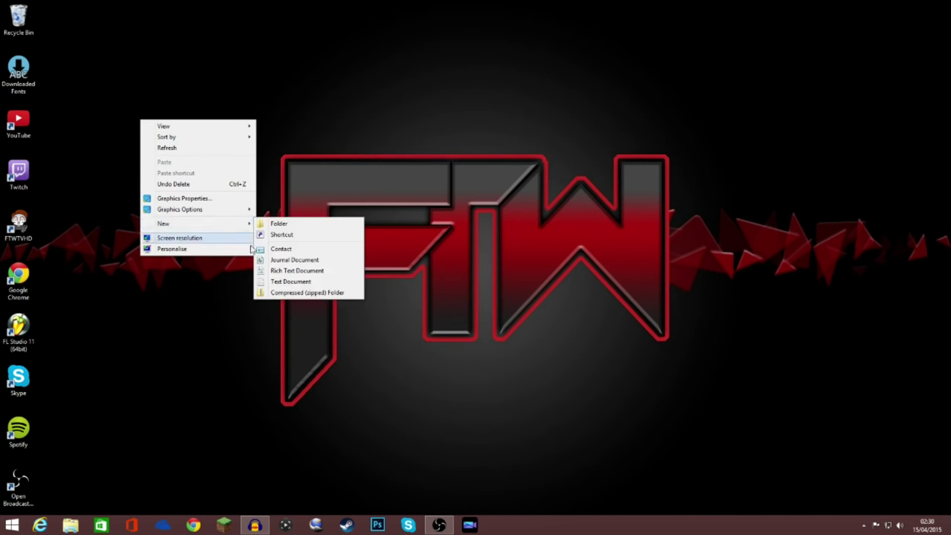
click(281, 237)
text(www.facebook.com)
click(566, 358)
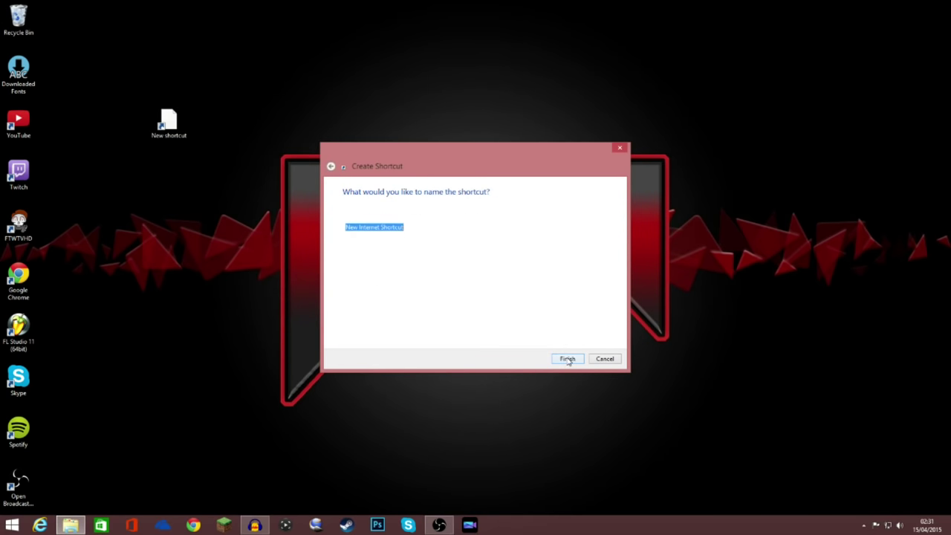
text(Face)
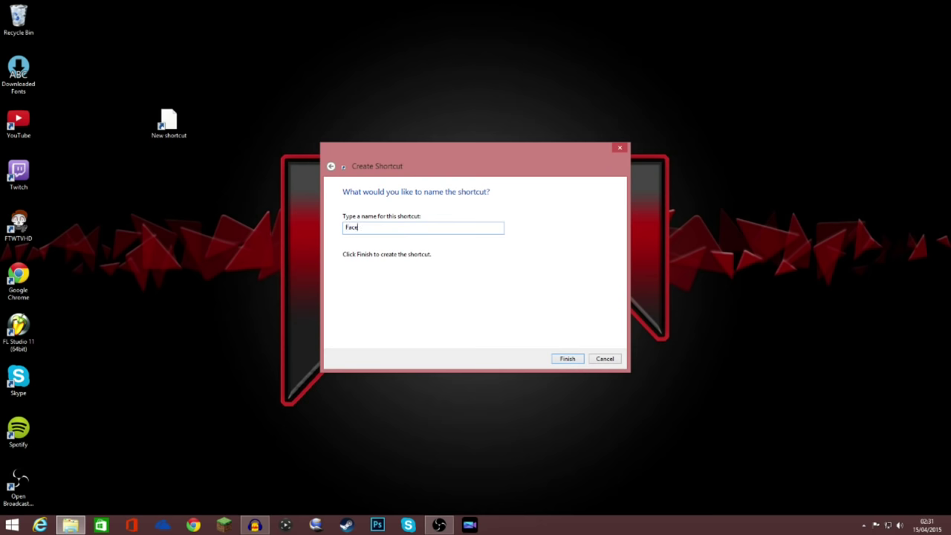
text(book)
key(Return)
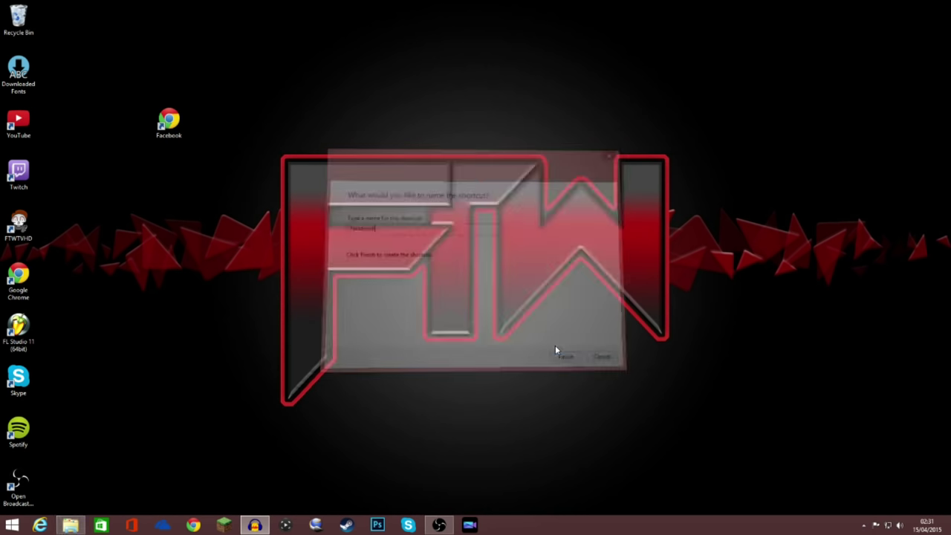
Step: Move the Facebook shortcut next to the Recycle Bin
click(168, 123)
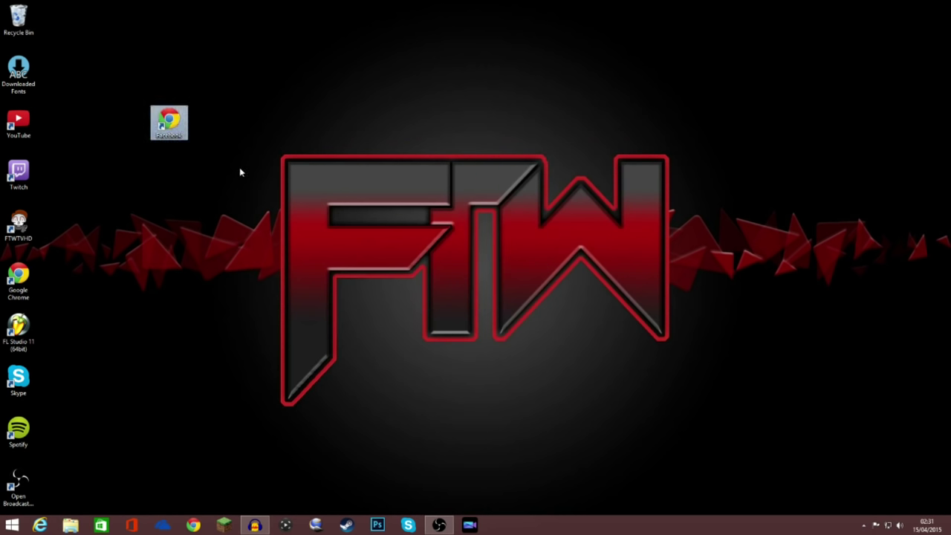
drag(180, 137, 74, 35)
click(88, 41)
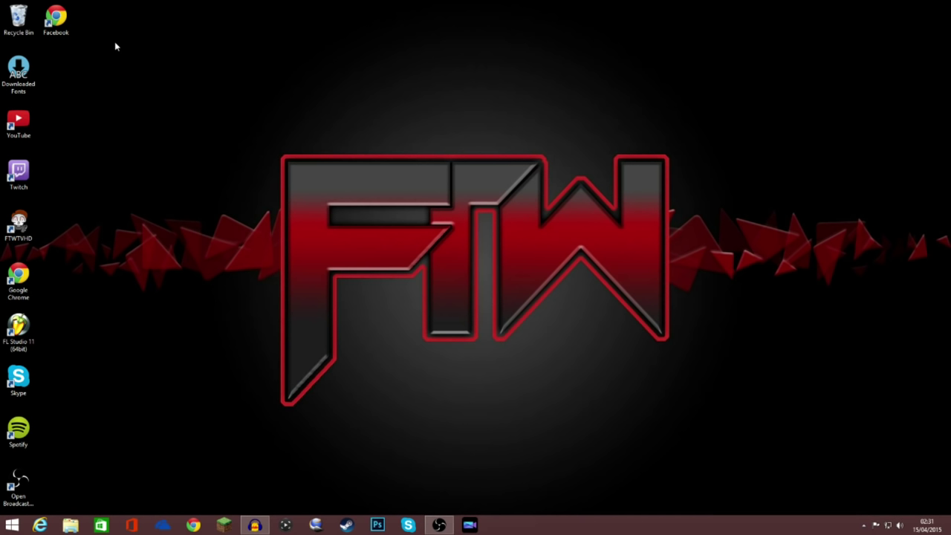
right_click(68, 30)
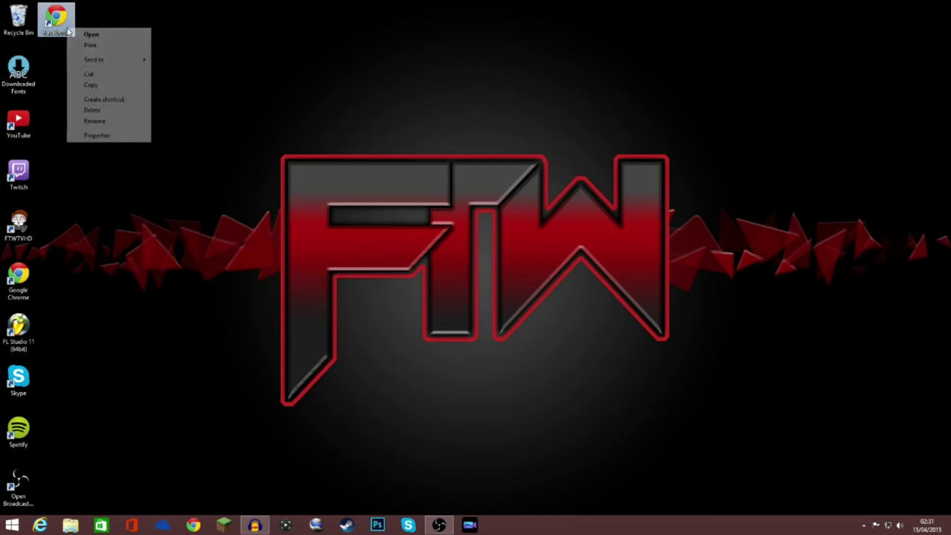
click(110, 136)
click(225, 146)
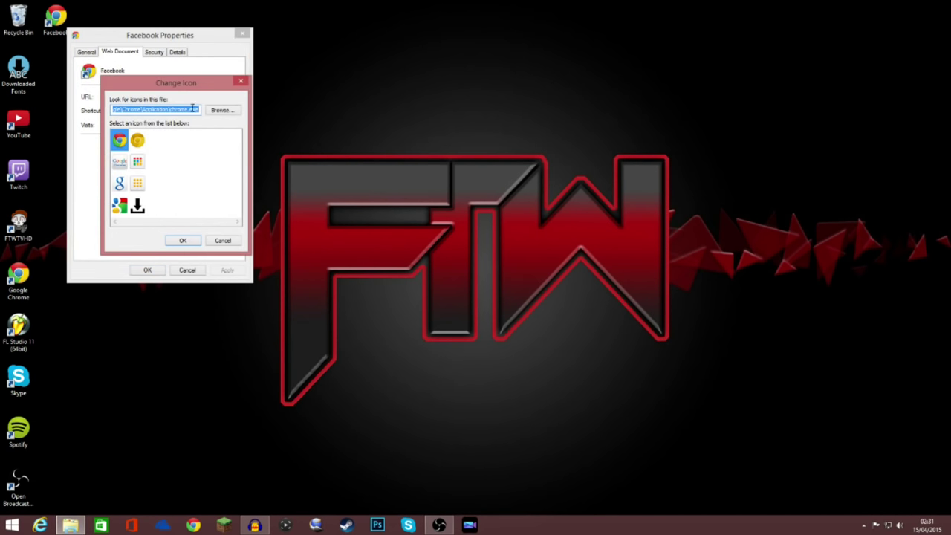
click(234, 113)
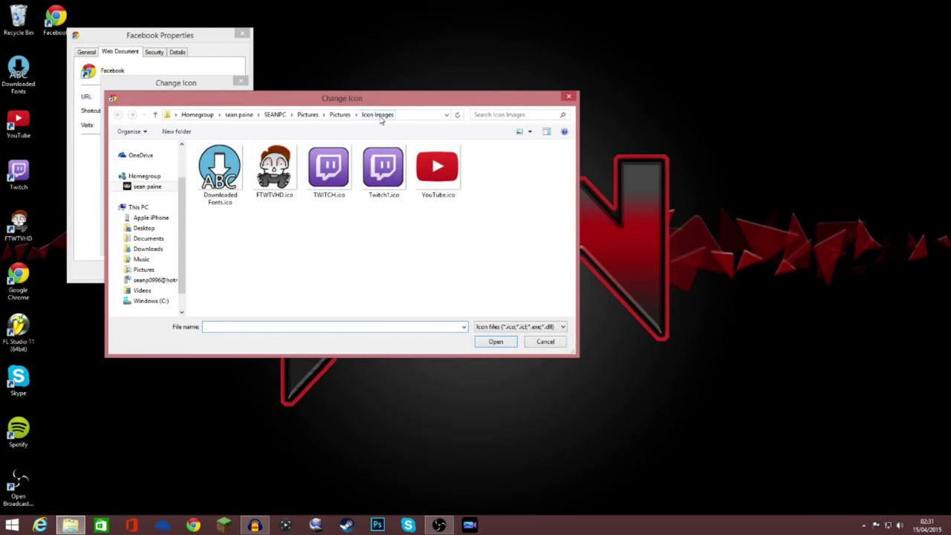
click(341, 115)
double_click(383, 170)
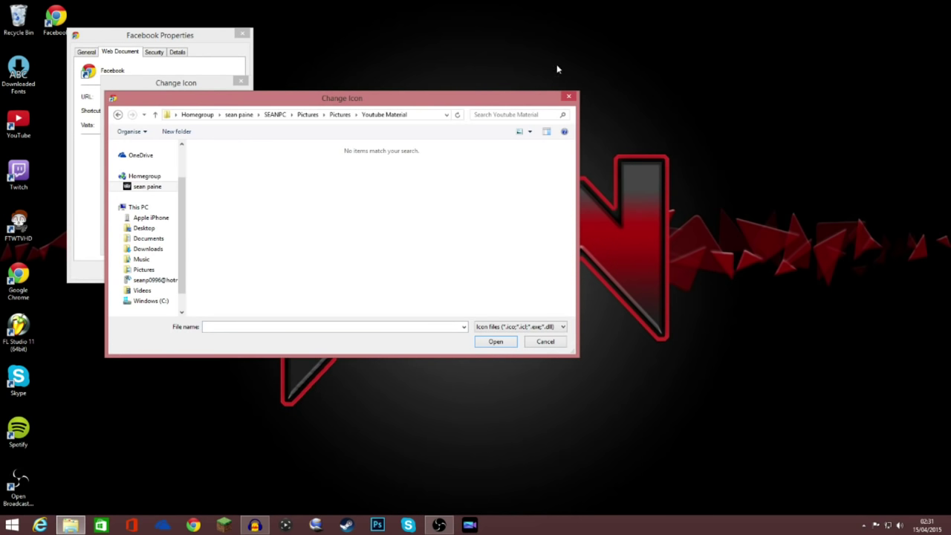
click(569, 97)
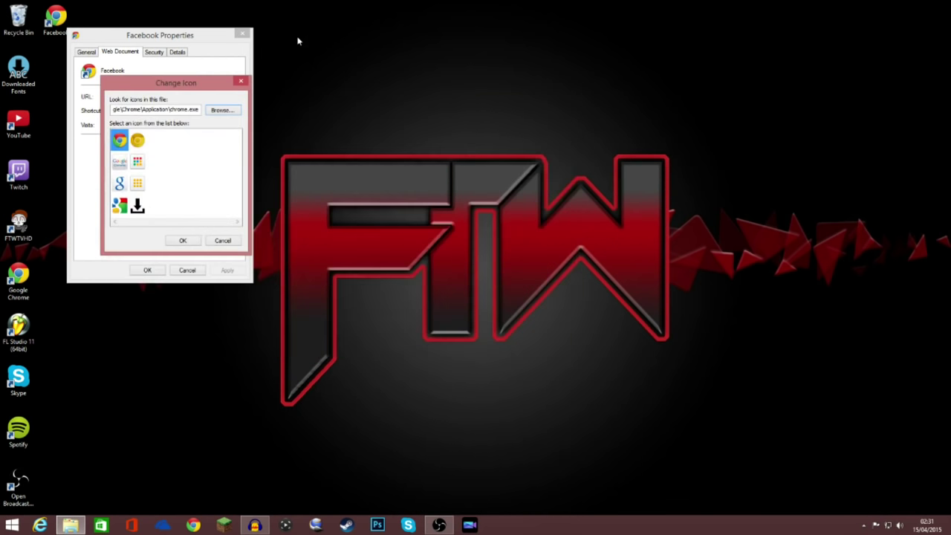
click(241, 82)
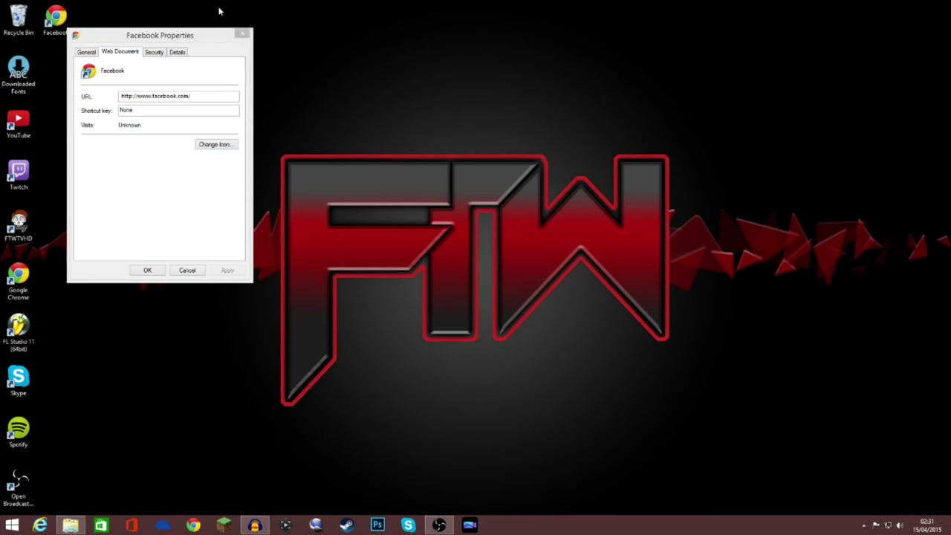
click(243, 34)
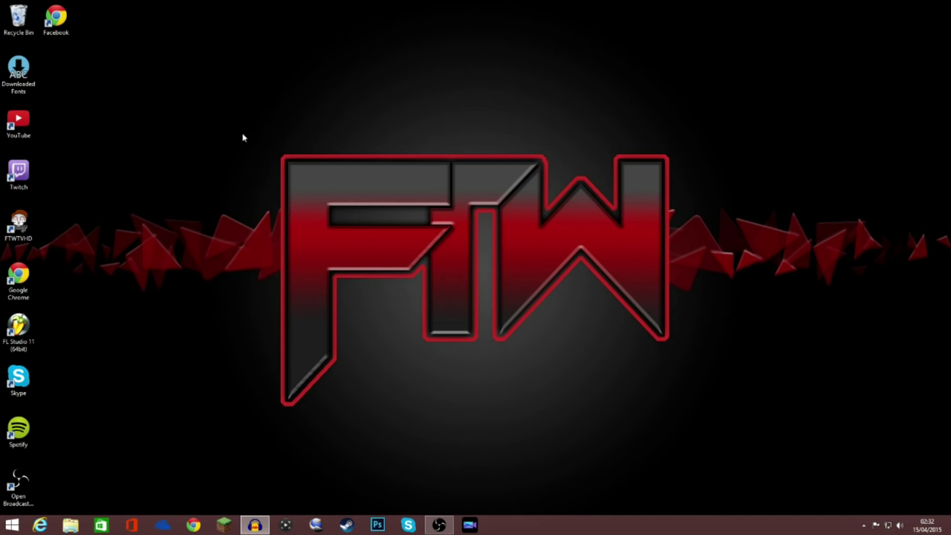
Step: In Chrome, search Google Images for 'facebook png'
click(191, 525)
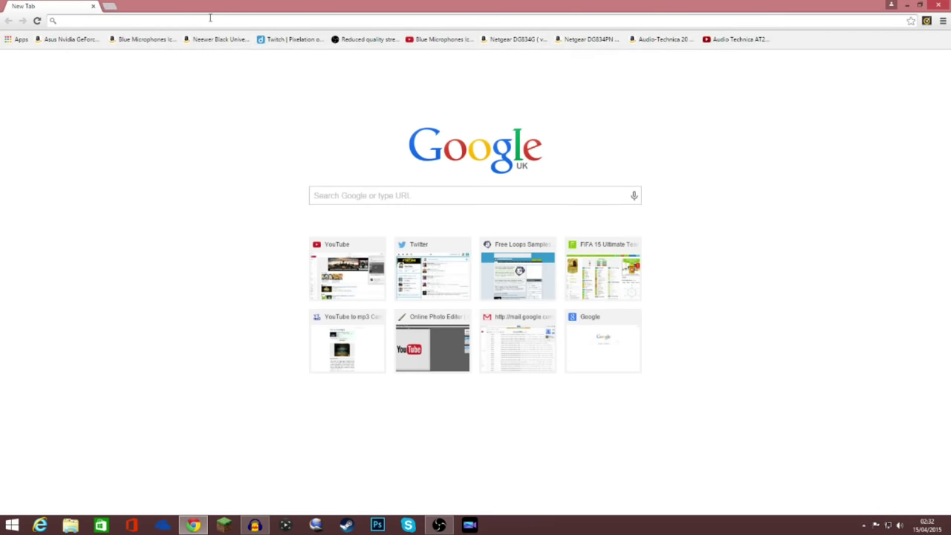
click(409, 196)
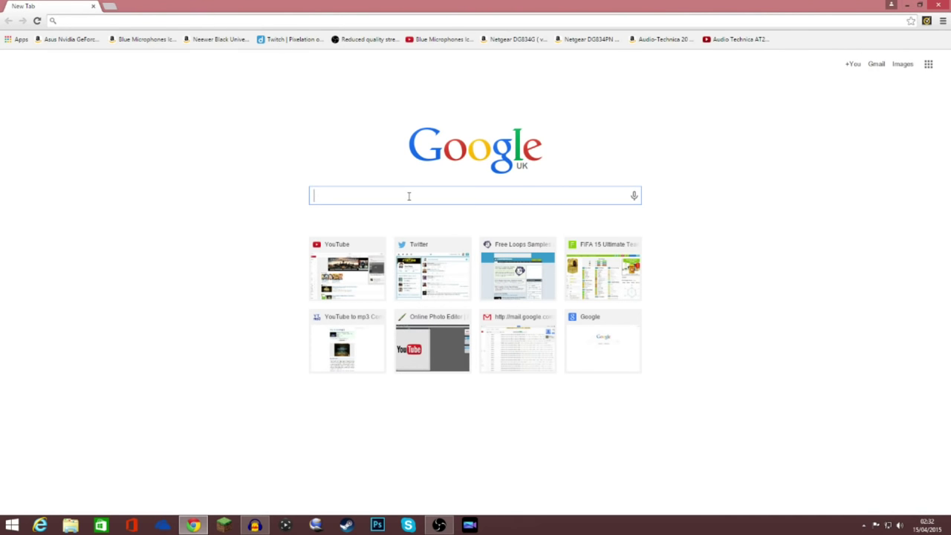
text(face)
key(Return)
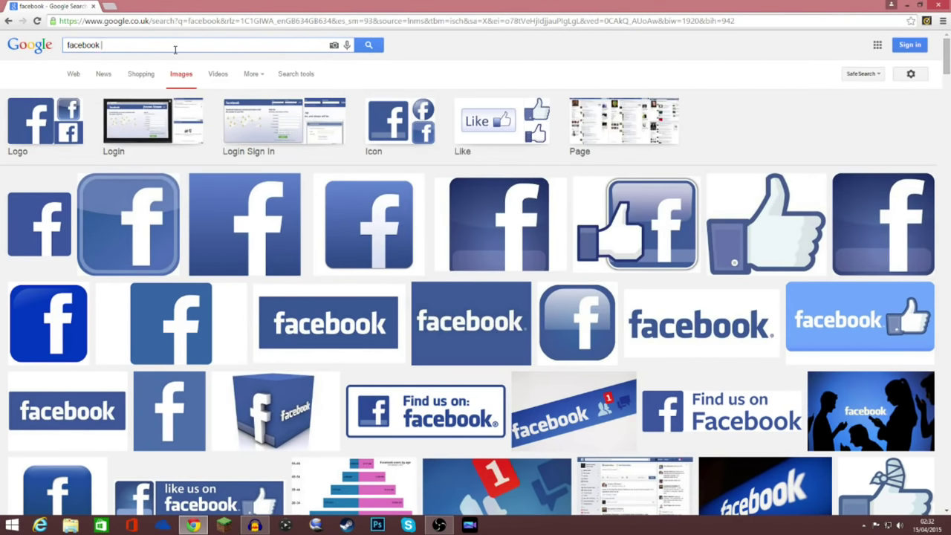
text(png)
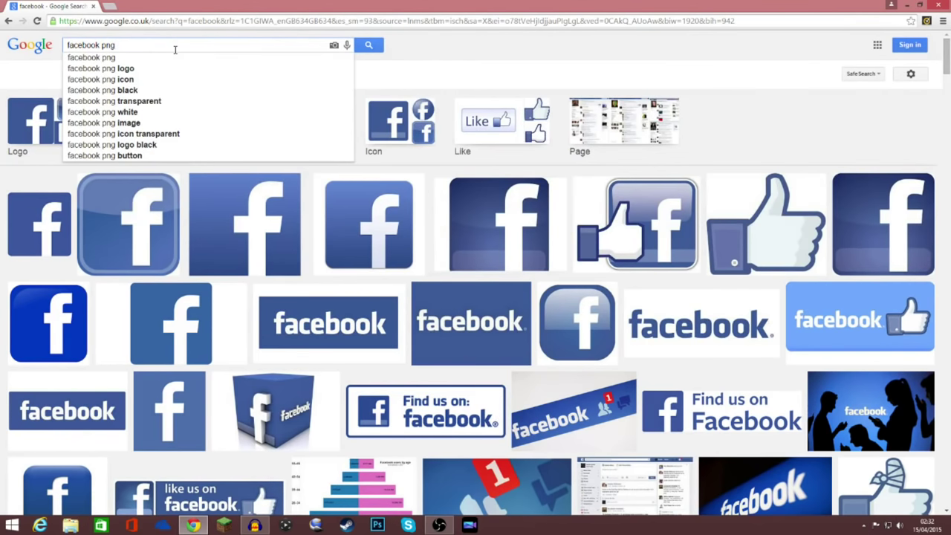
key(Return)
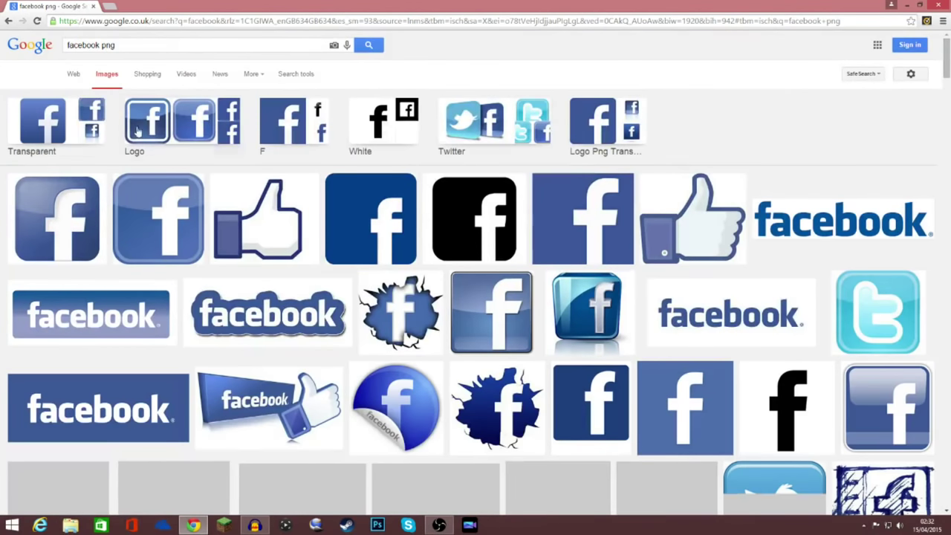
Step: Save the first blue Facebook logo as Facebook.png in Pictures\FB, then close Chrome
click(65, 201)
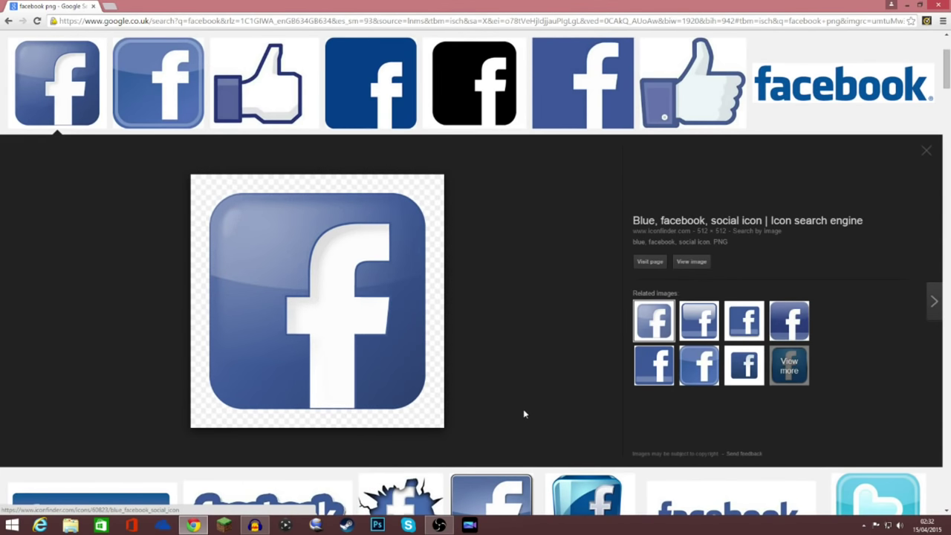
right_click(378, 340)
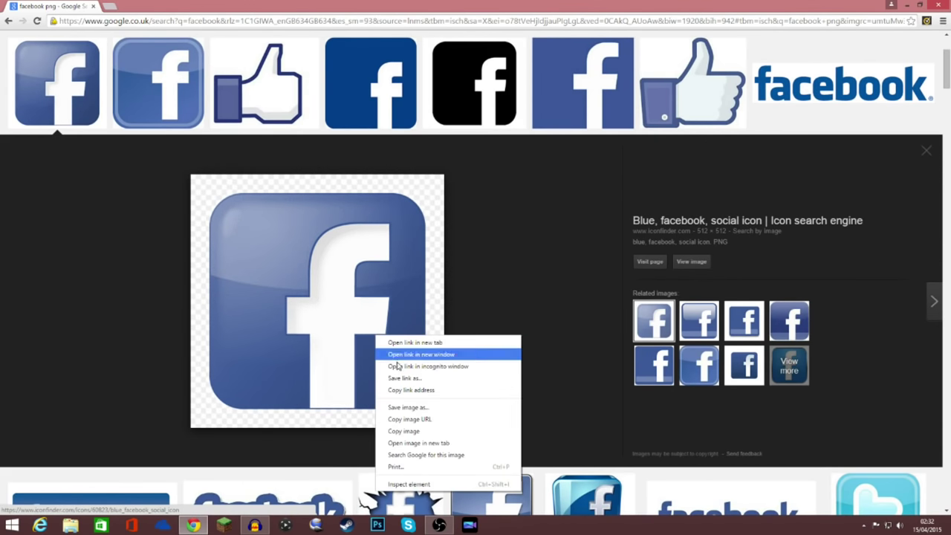
click(394, 406)
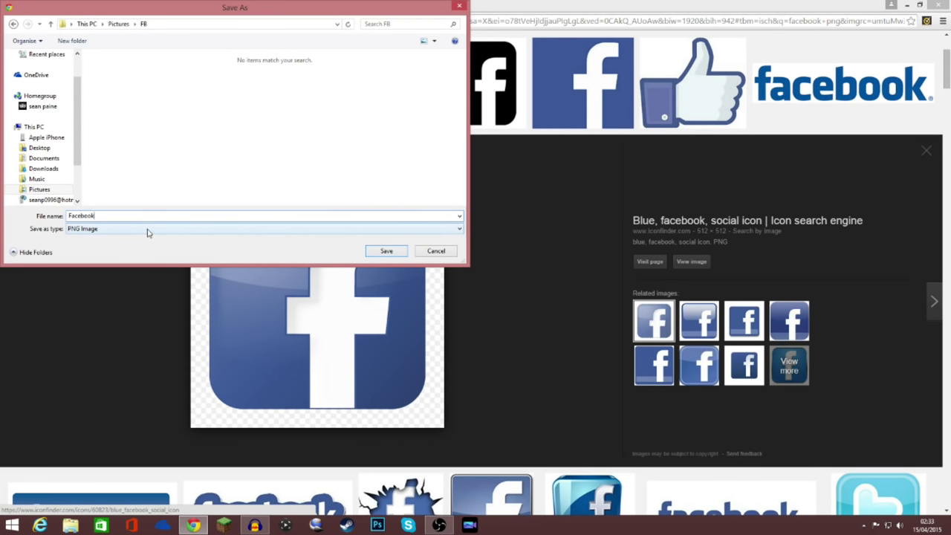
click(386, 251)
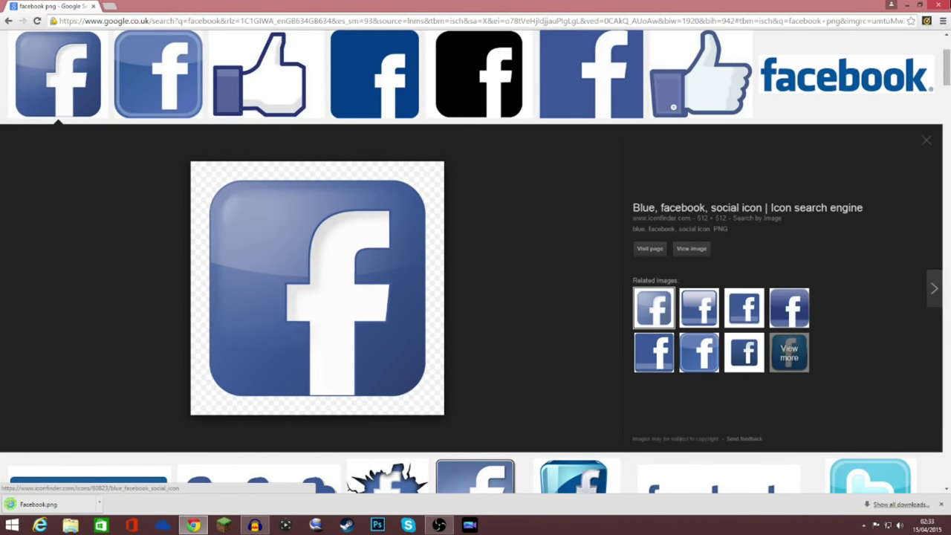
click(937, 4)
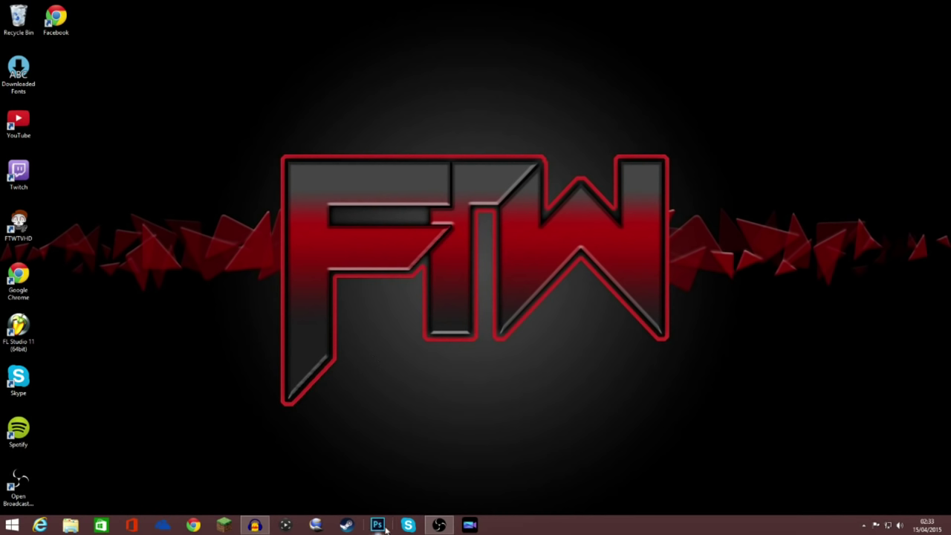
Step: Reopen Chrome and go to the Pixlr editor via pixlr.com
click(191, 525)
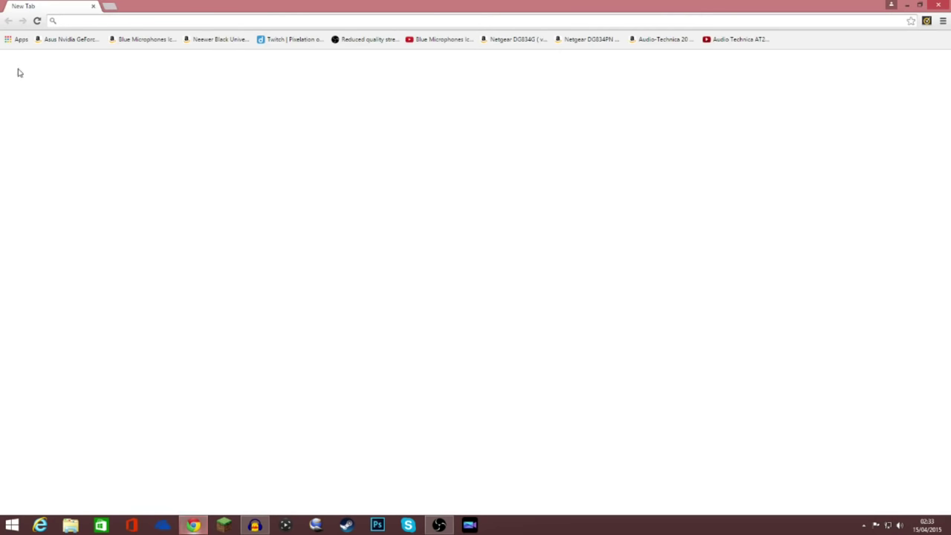
text(pixlr)
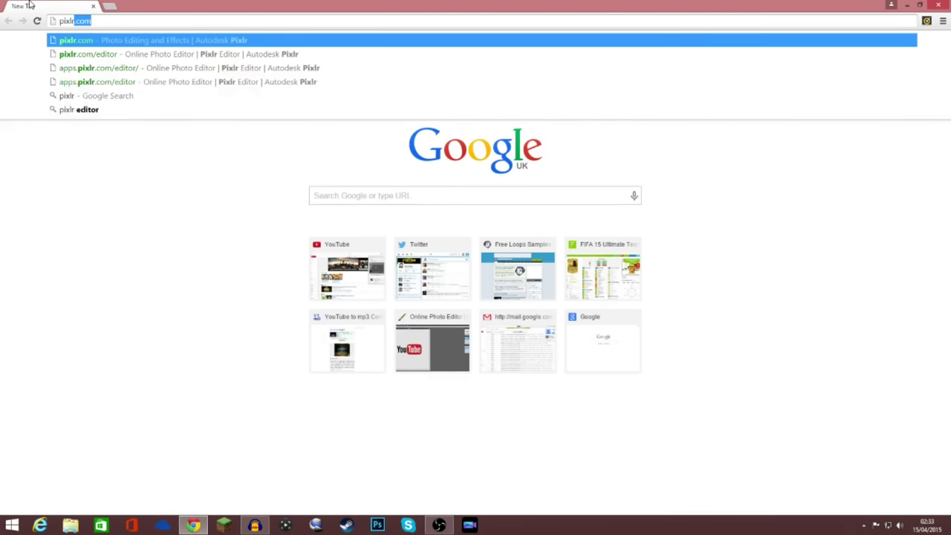
text(.com)
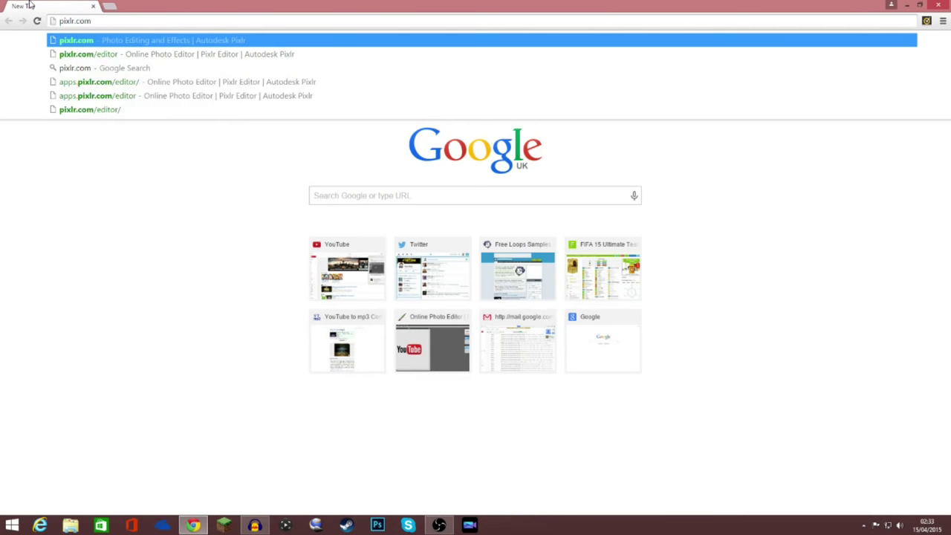
click(169, 54)
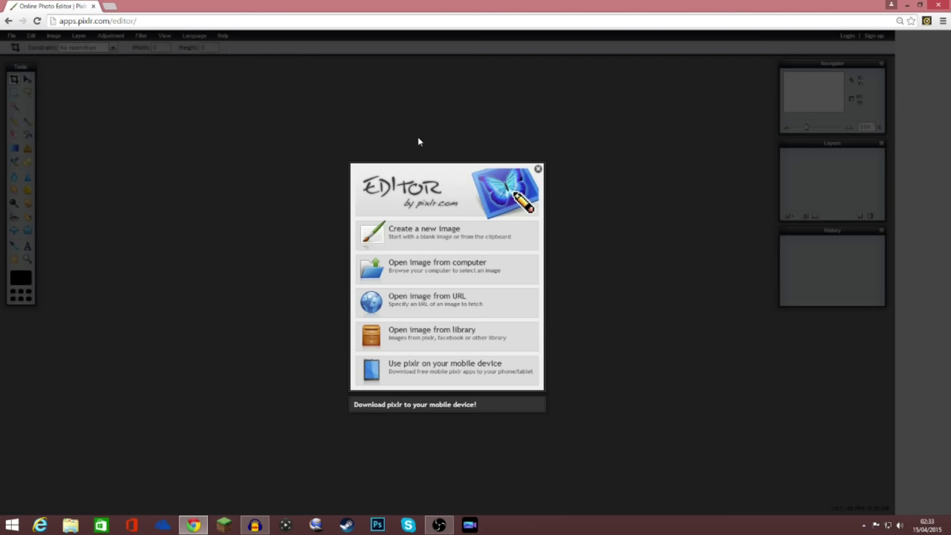
Step: Create a new image with height 800 and a transparent background
click(463, 236)
drag(455, 280, 436, 283)
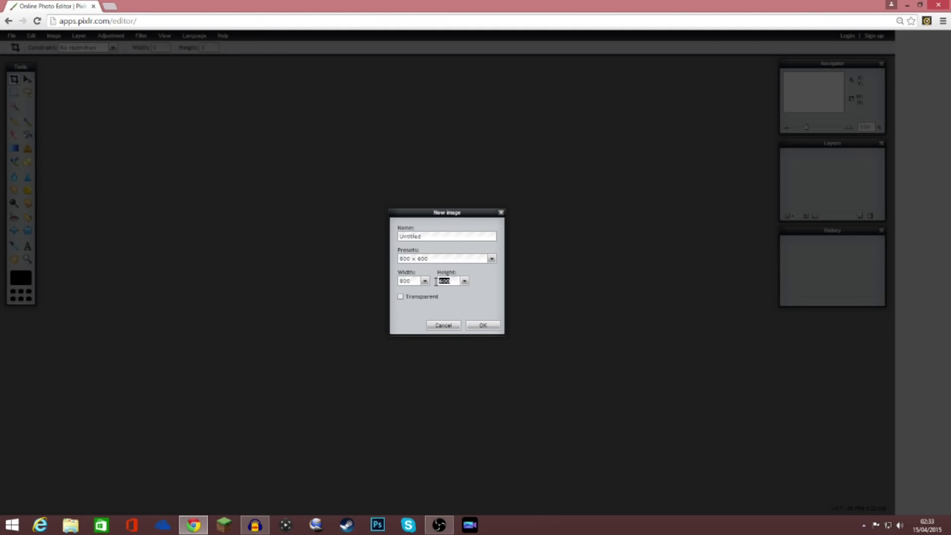
text(800)
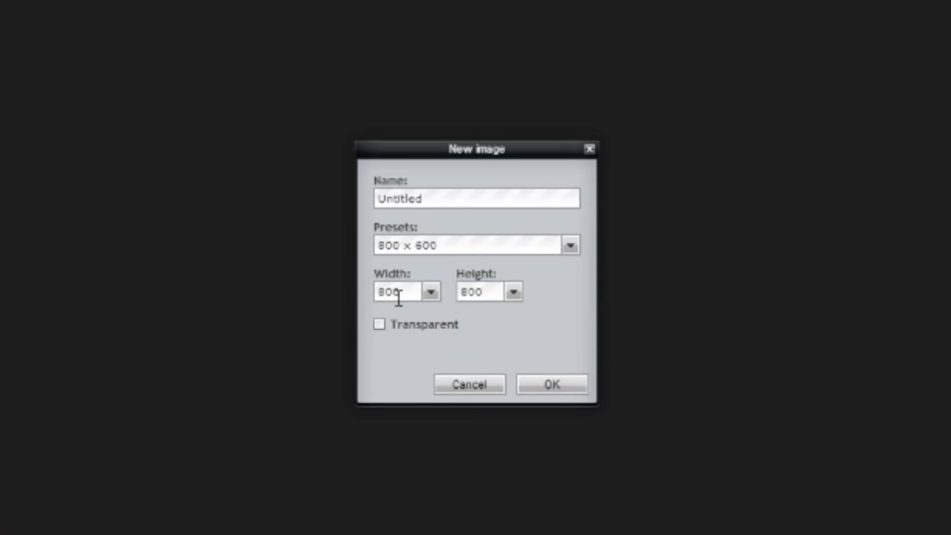
click(400, 296)
click(546, 386)
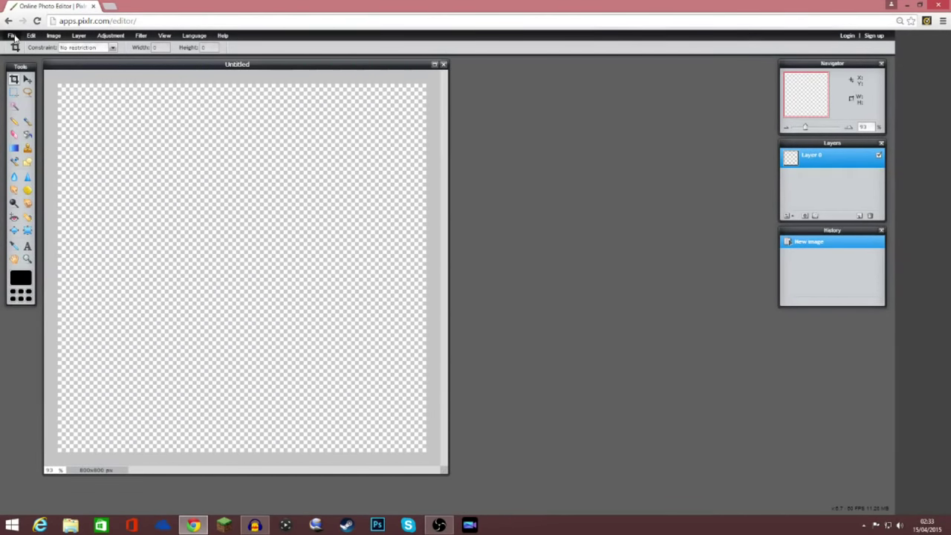
Step: Add Facebook.png from the FB folder to the canvas as a new layer
click(78, 36)
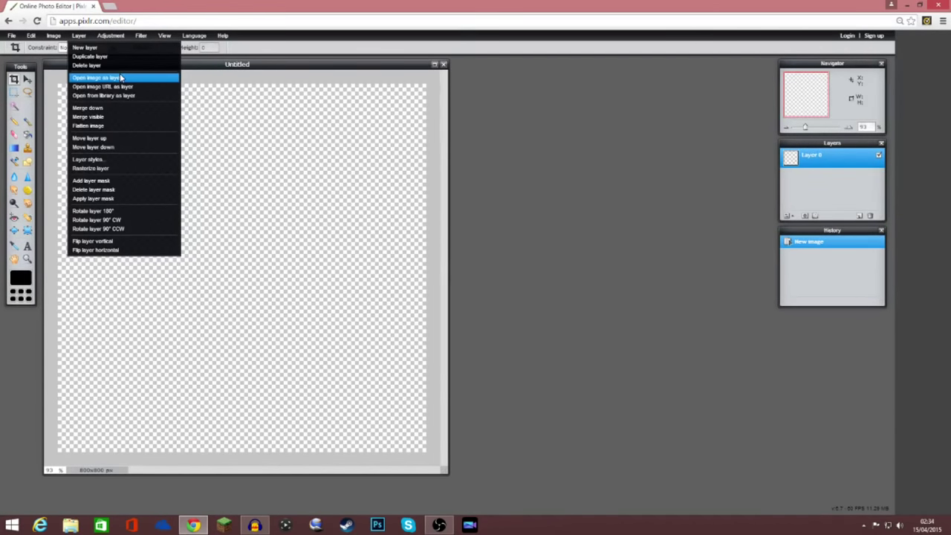
click(97, 77)
click(115, 97)
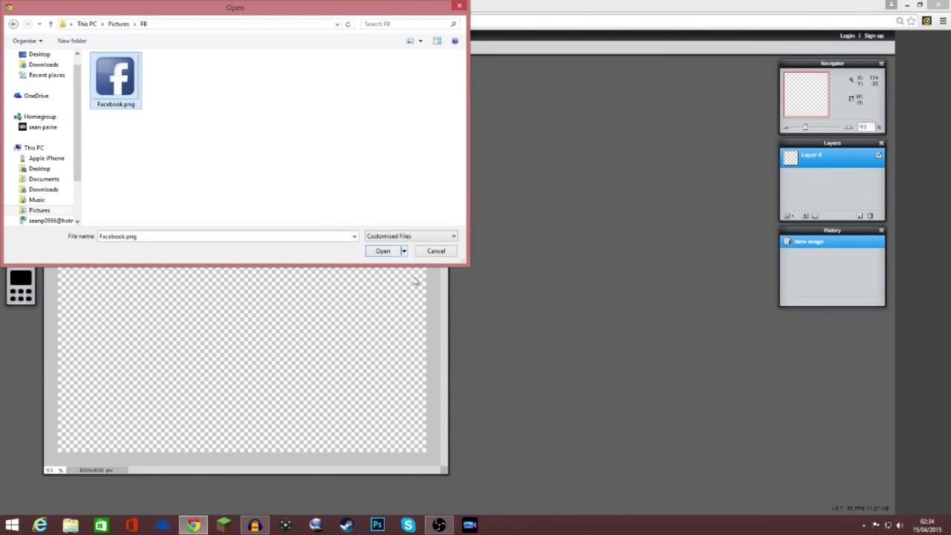
click(383, 252)
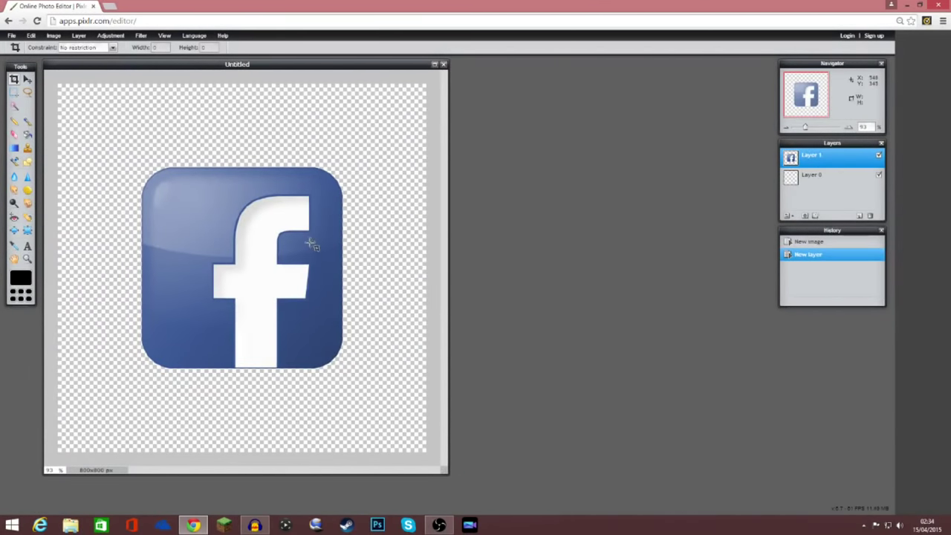
key(ctrl+t)
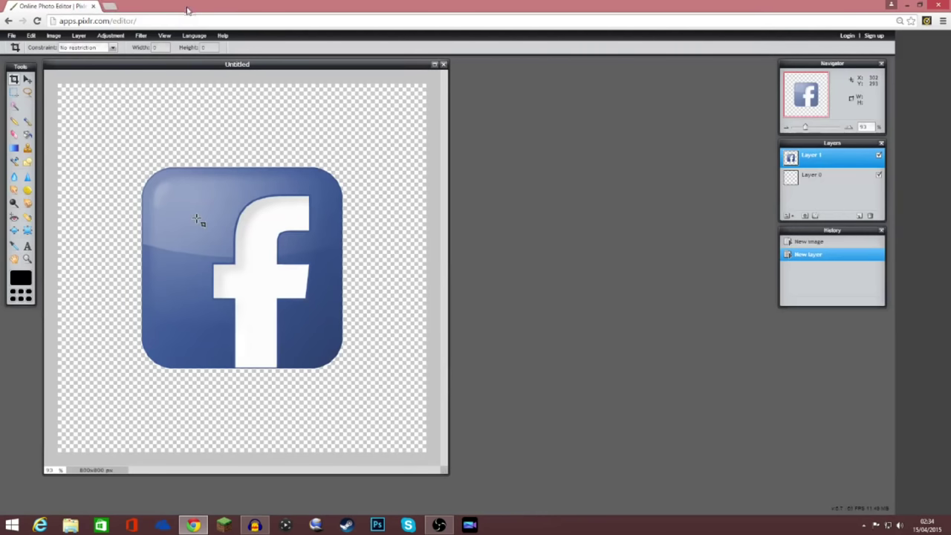
click(188, 6)
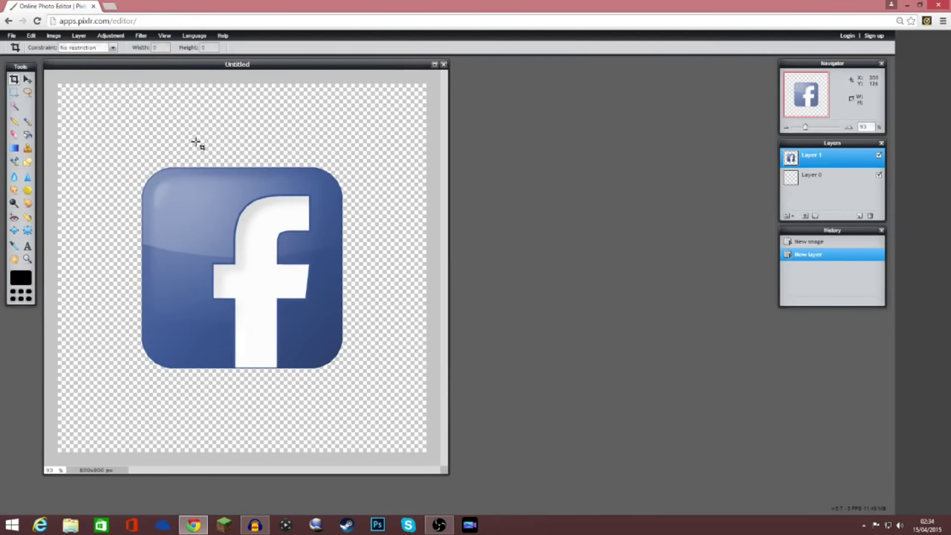
click(31, 36)
Step: Free-transform the logo to nearly fill the 800×800 canvas and nudge it to centre
click(46, 108)
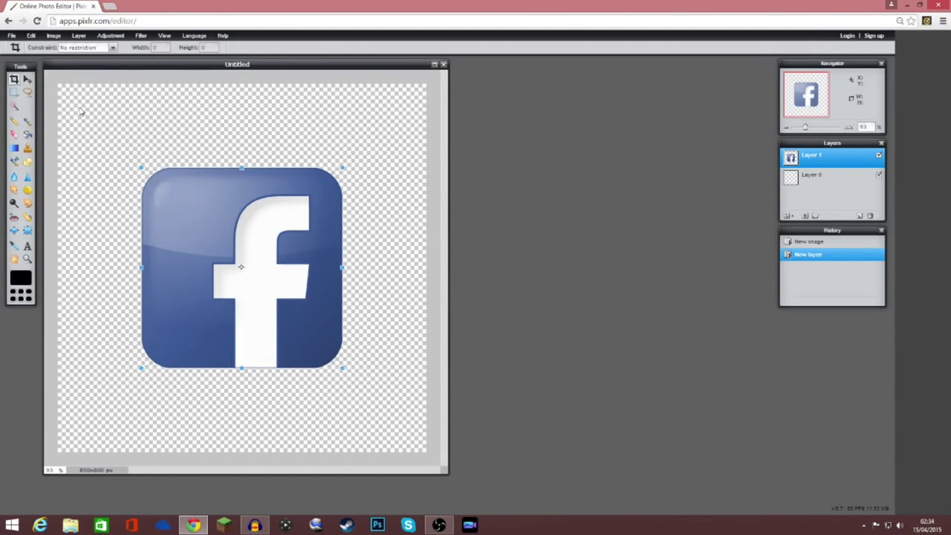
drag(139, 167, 77, 109)
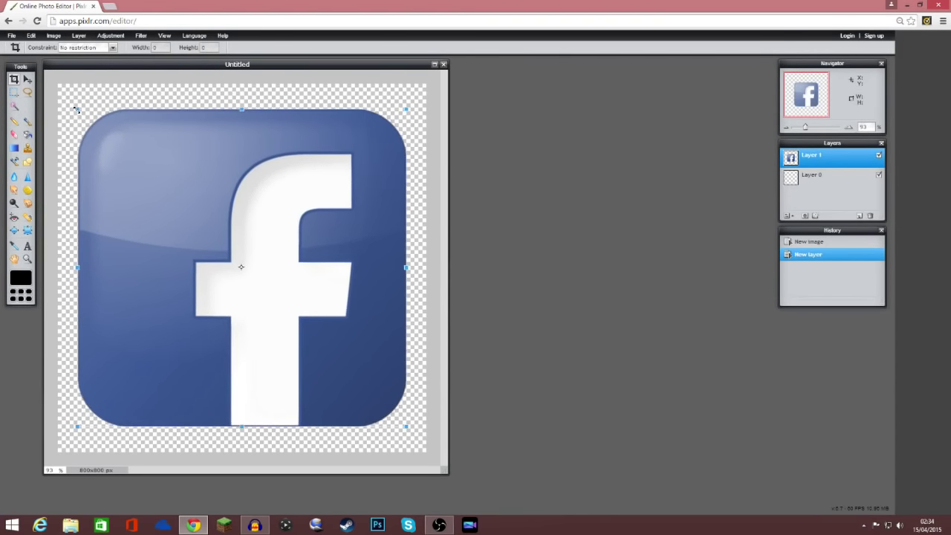
key(Return)
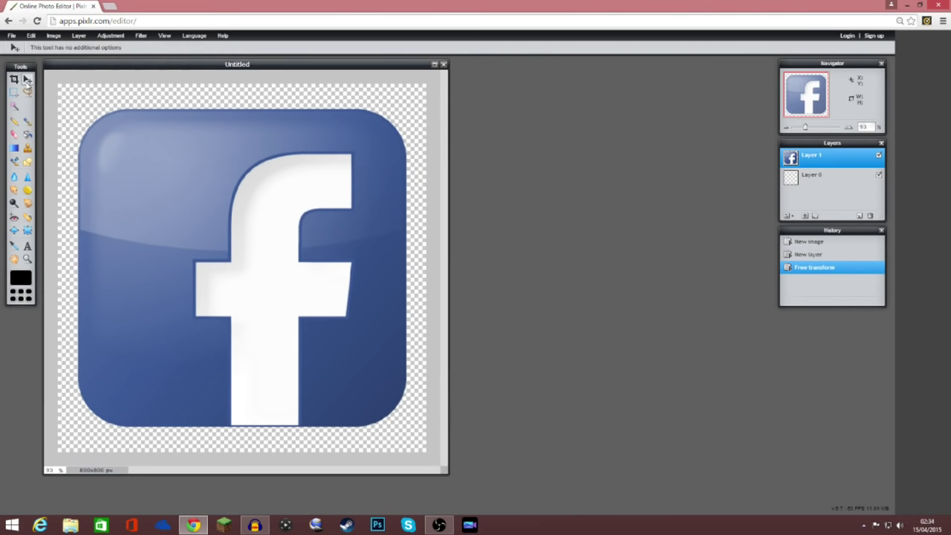
key(ctrl+t)
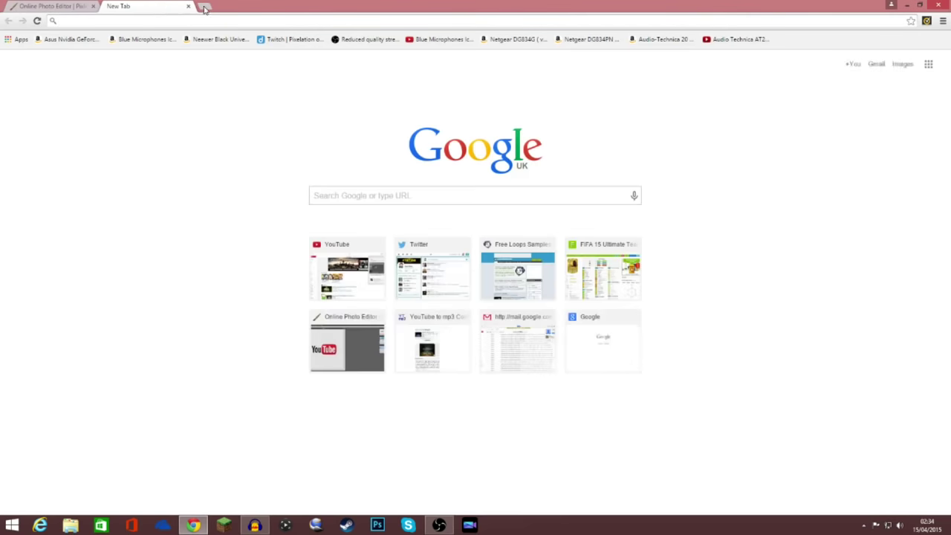
key(ctrl+w)
click(53, 35)
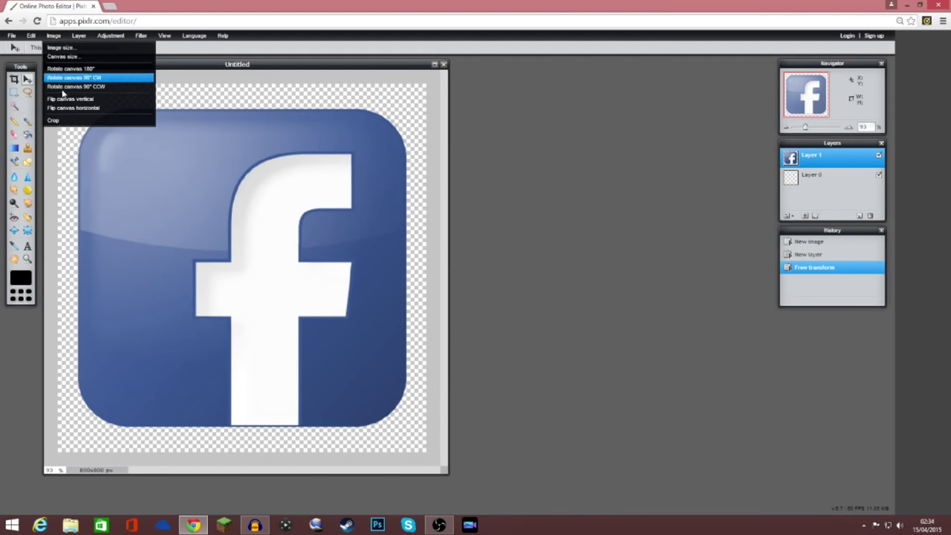
mouse_move(31, 35)
click(46, 108)
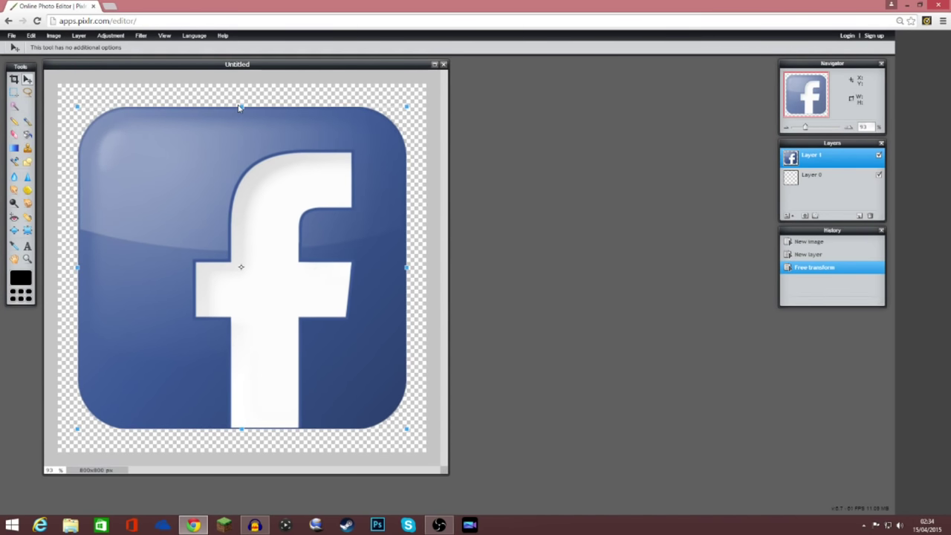
key(Return)
drag(164, 201, 175, 217)
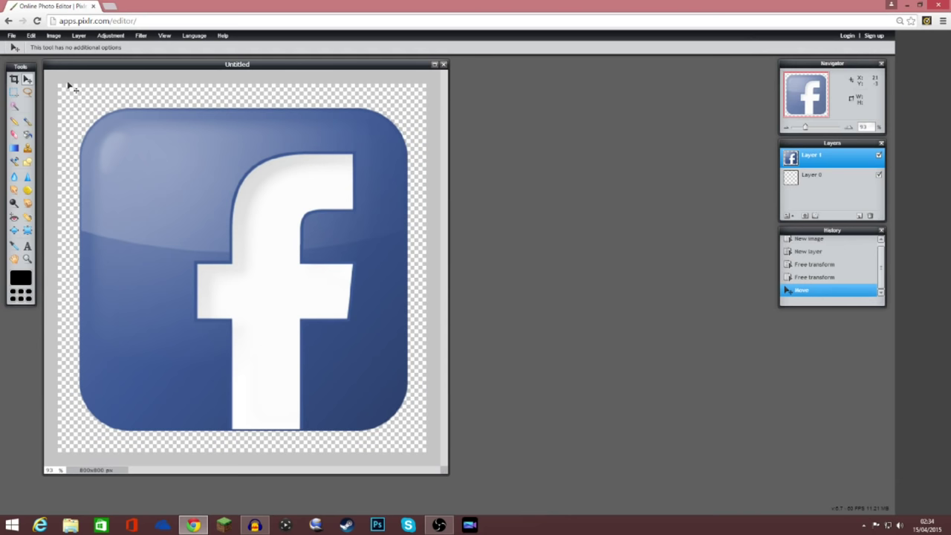
Step: Save the image in PNG format as fb.png in the FB folder
click(21, 37)
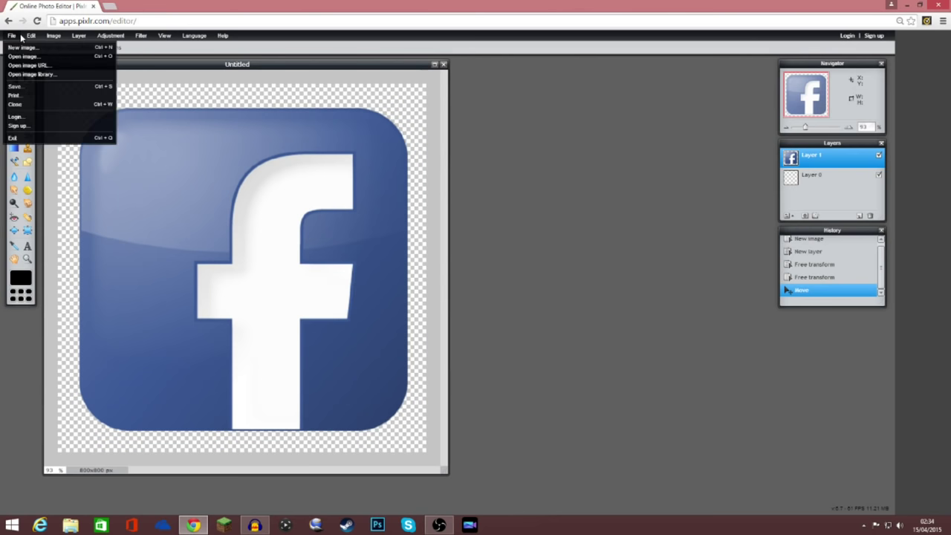
click(31, 86)
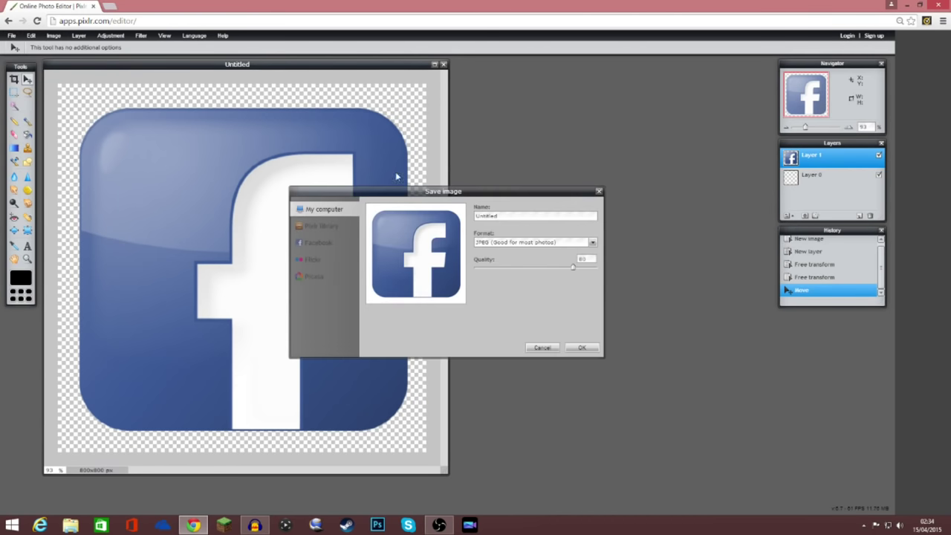
click(537, 245)
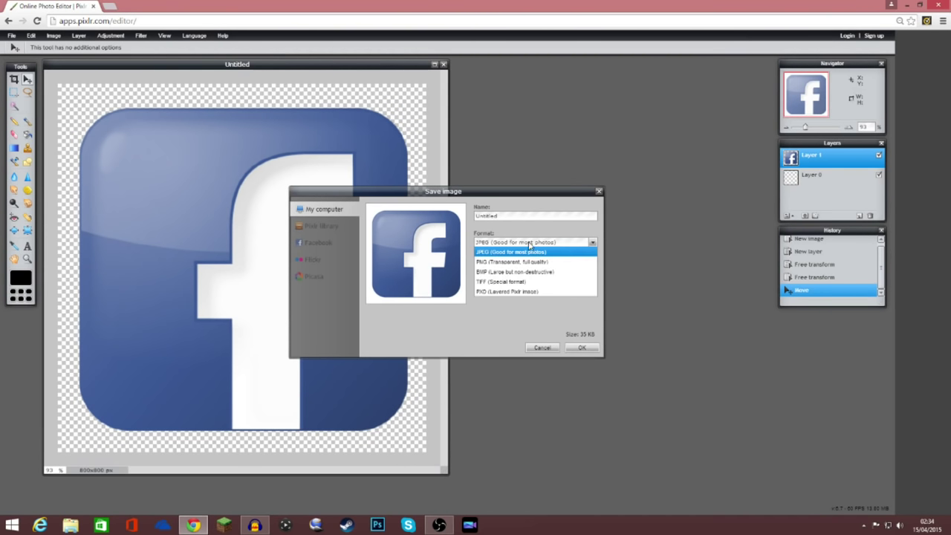
click(507, 256)
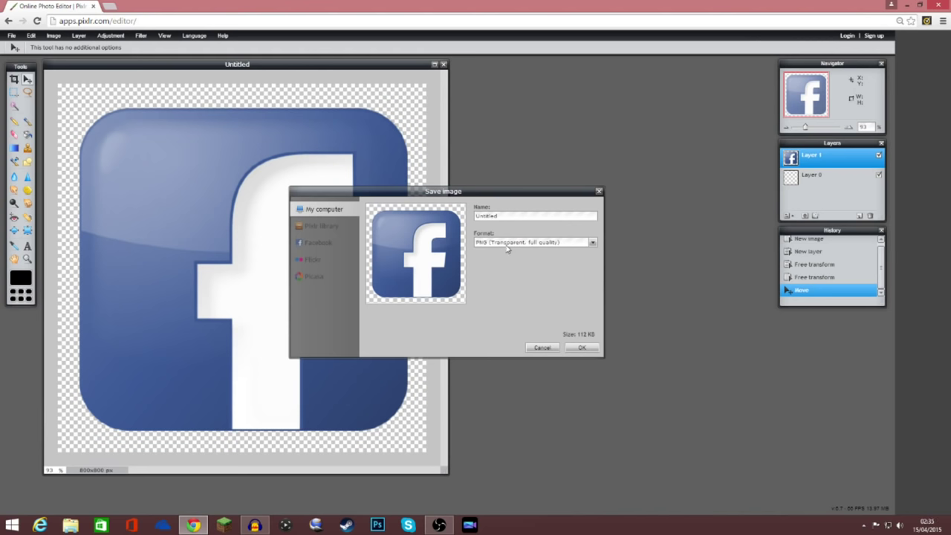
drag(508, 215, 451, 216)
text(fb)
key(Return)
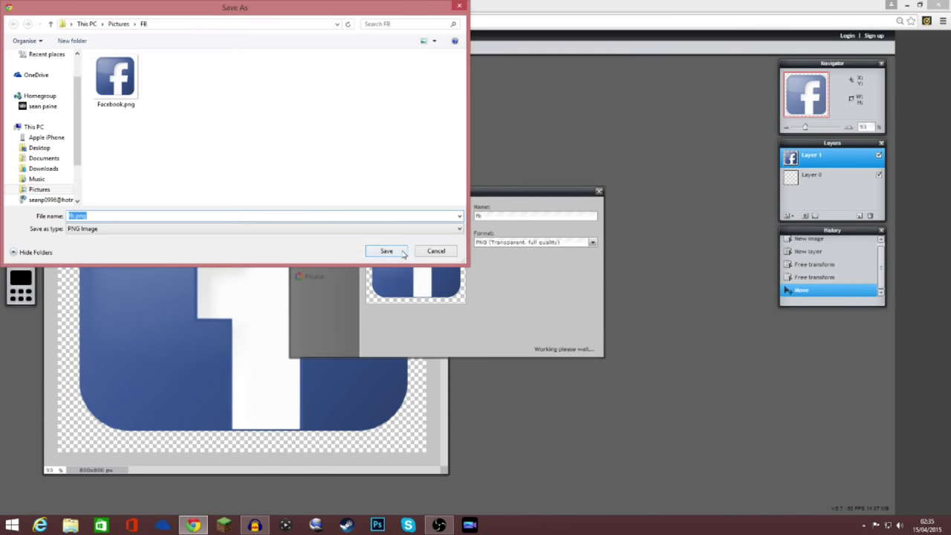
click(402, 253)
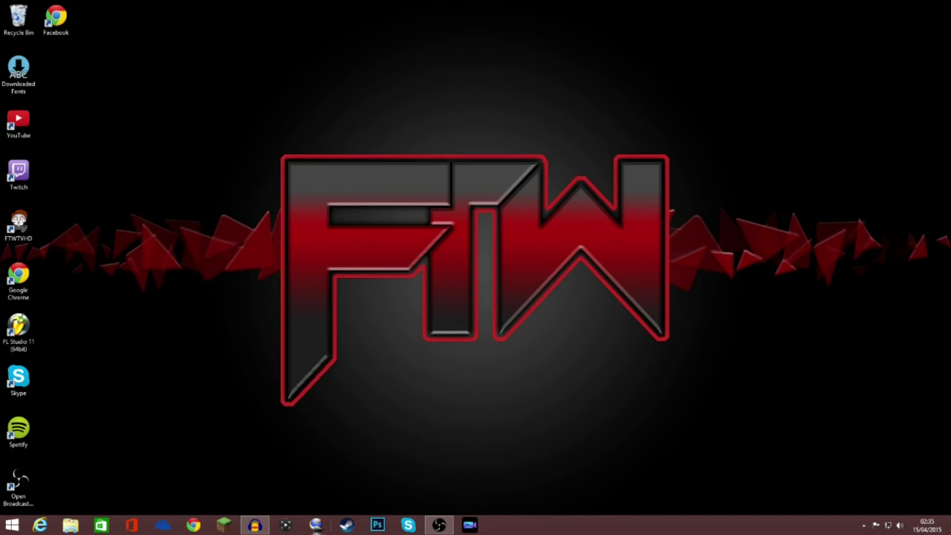
Step: Launch IcoFX and dismiss the New Icon dialog
click(316, 525)
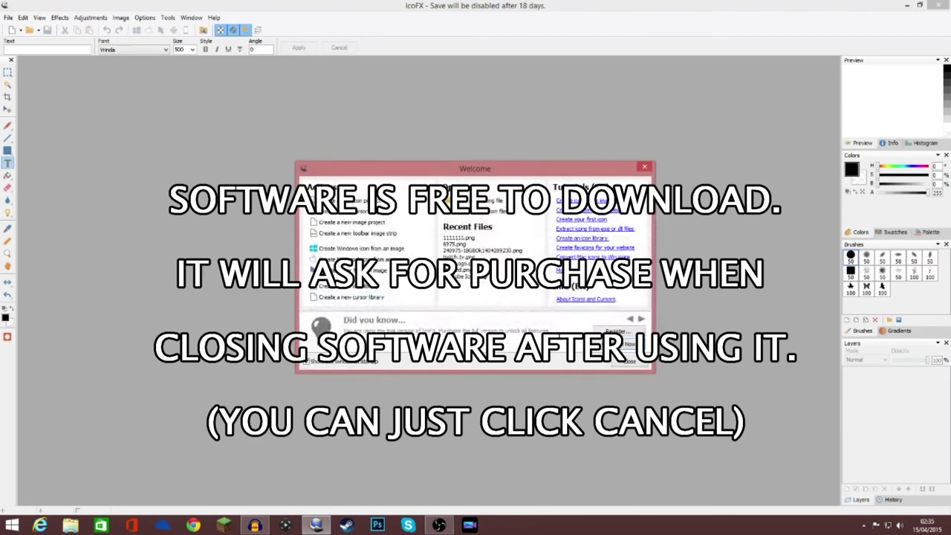
click(357, 200)
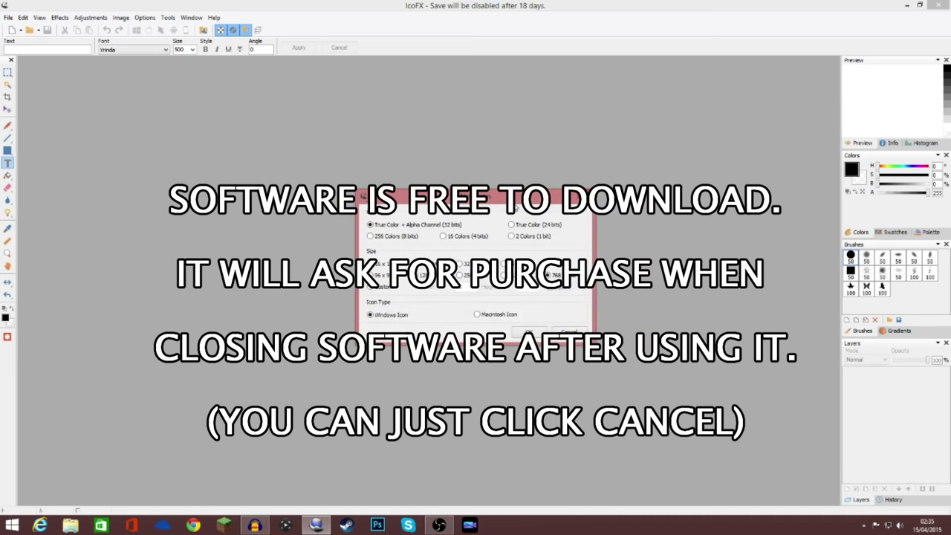
click(568, 332)
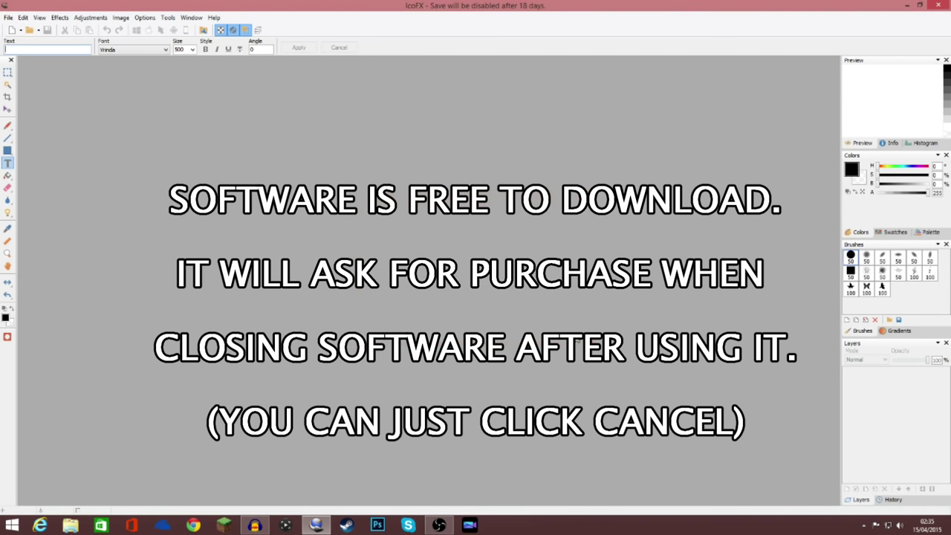
Step: Open fb.png from the FB folder as an image
click(9, 19)
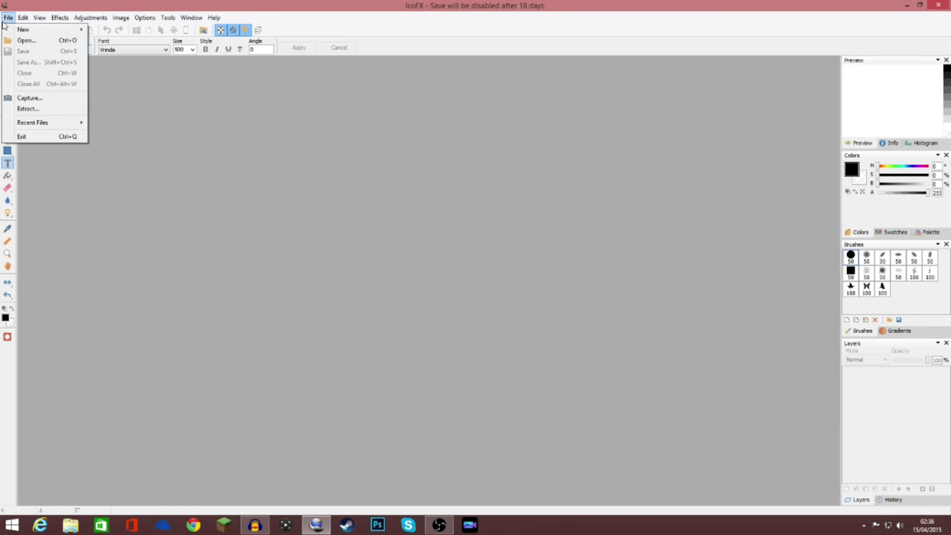
click(40, 43)
click(435, 286)
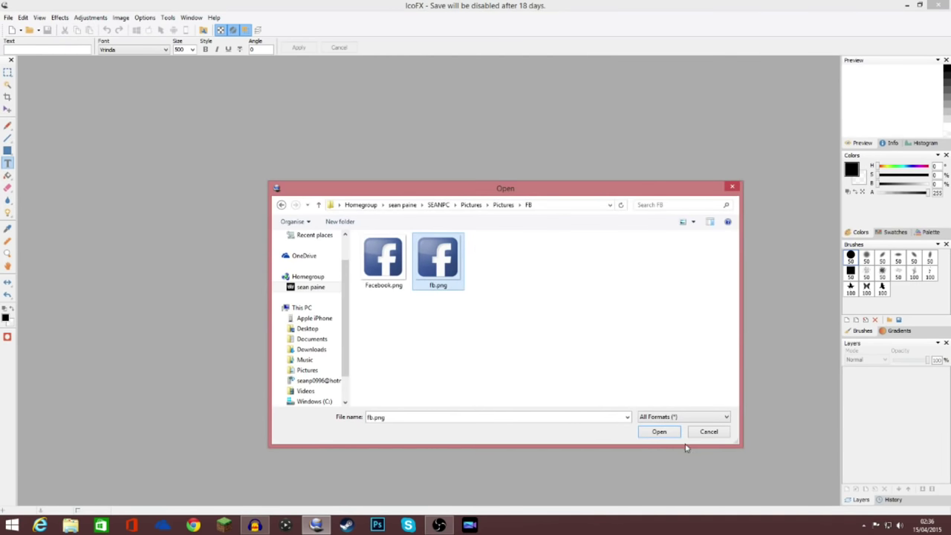
click(661, 431)
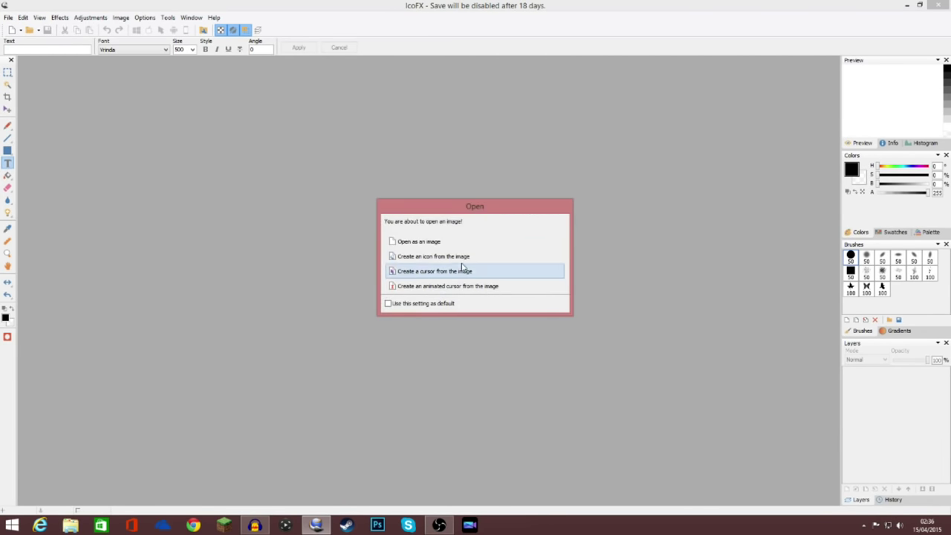
click(443, 243)
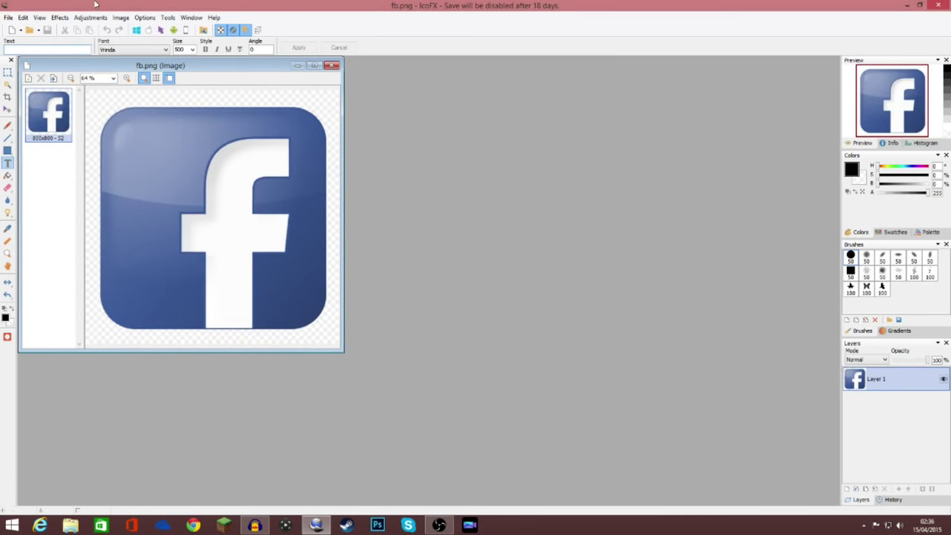
Step: Save the logo as fb.ico using the Windows Icon (*.ico) format
click(8, 17)
click(27, 62)
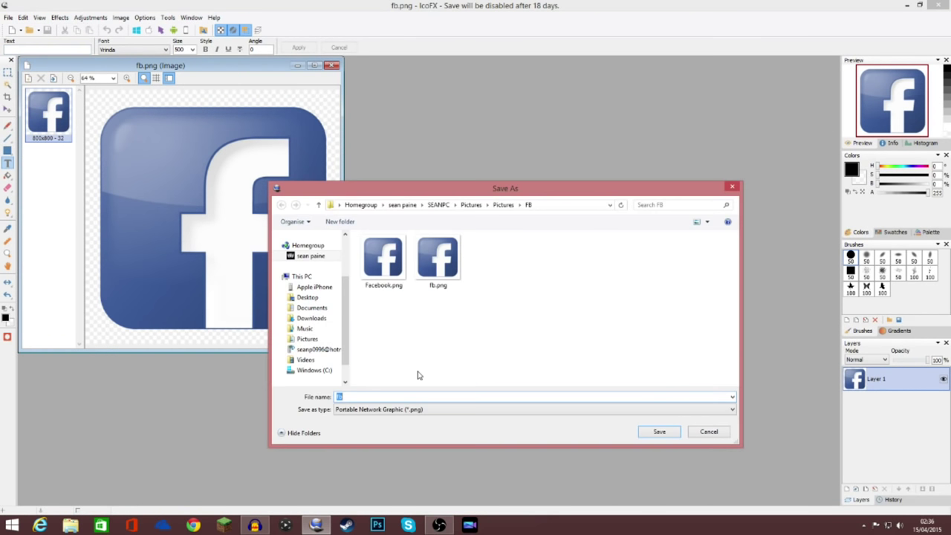
click(416, 410)
click(417, 416)
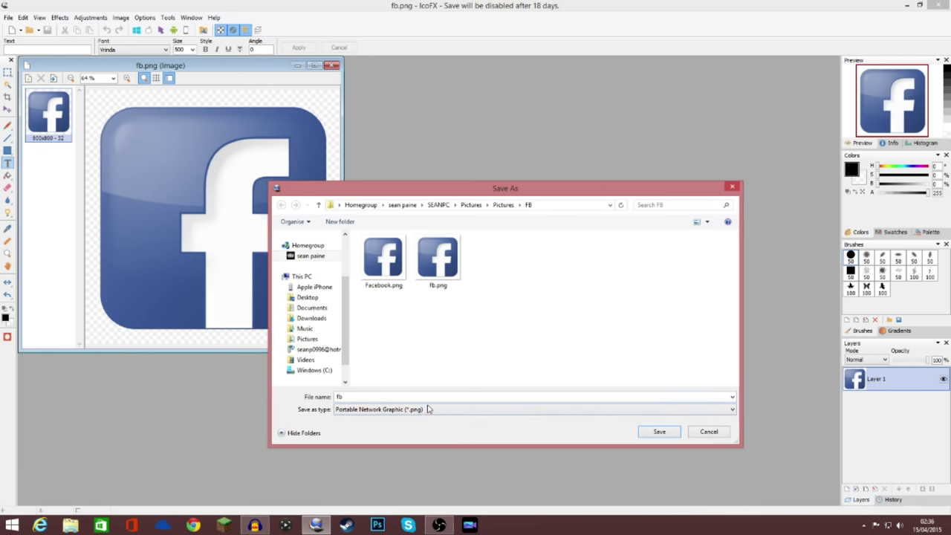
click(428, 410)
click(422, 429)
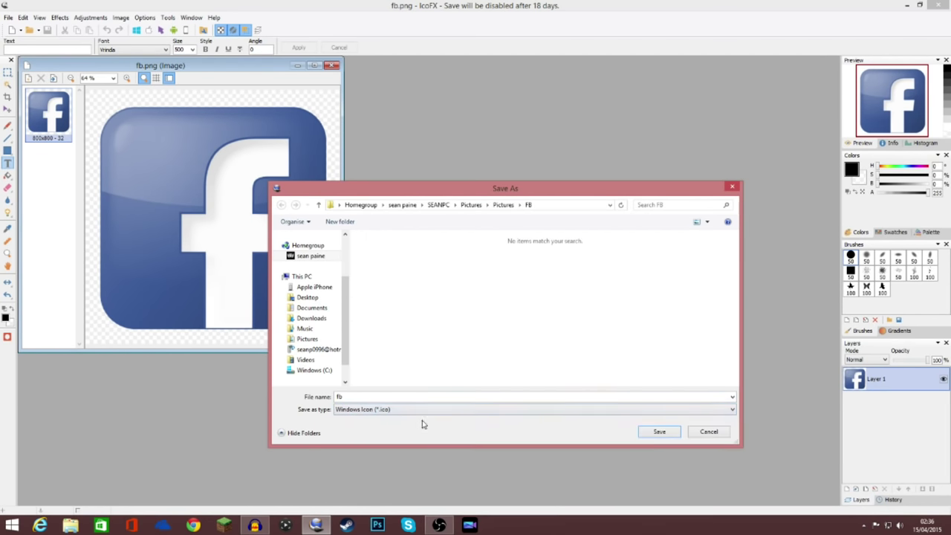
click(361, 397)
click(361, 397)
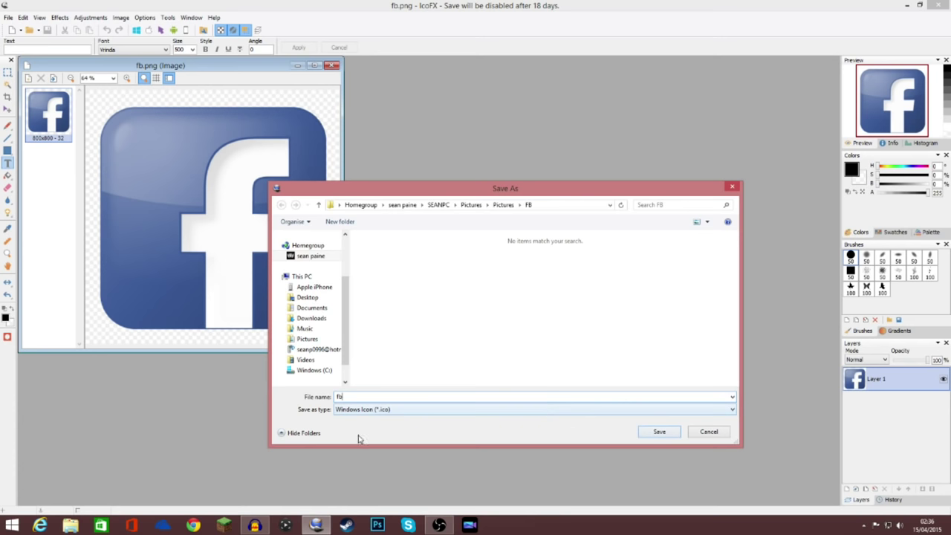
click(380, 411)
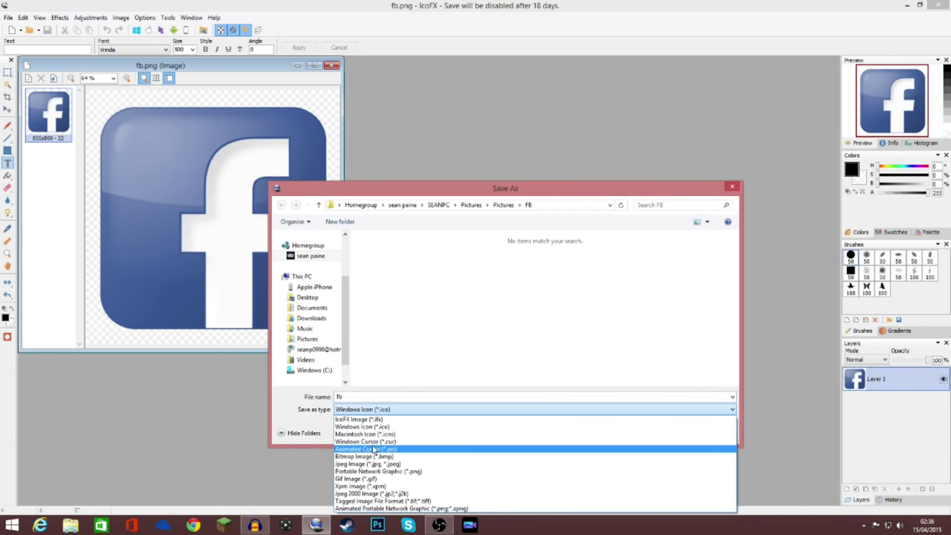
click(402, 413)
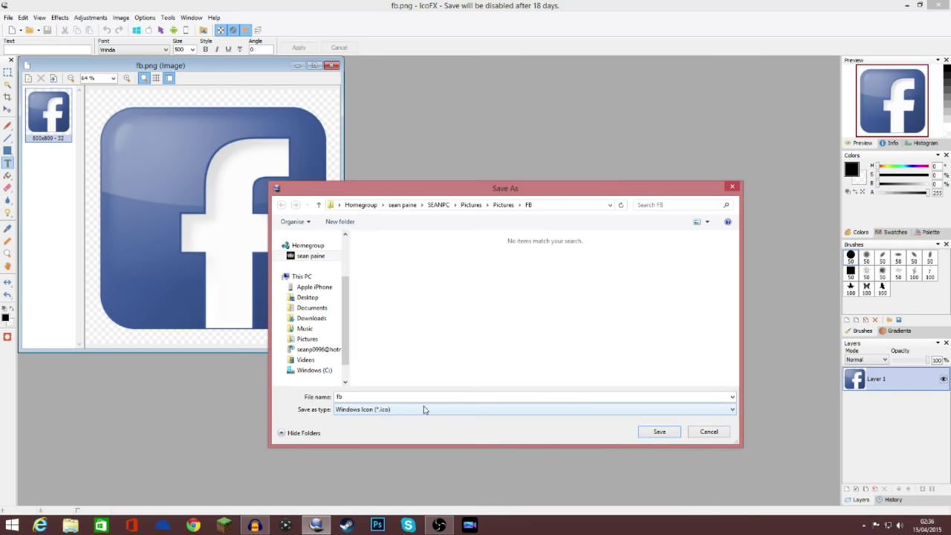
click(673, 437)
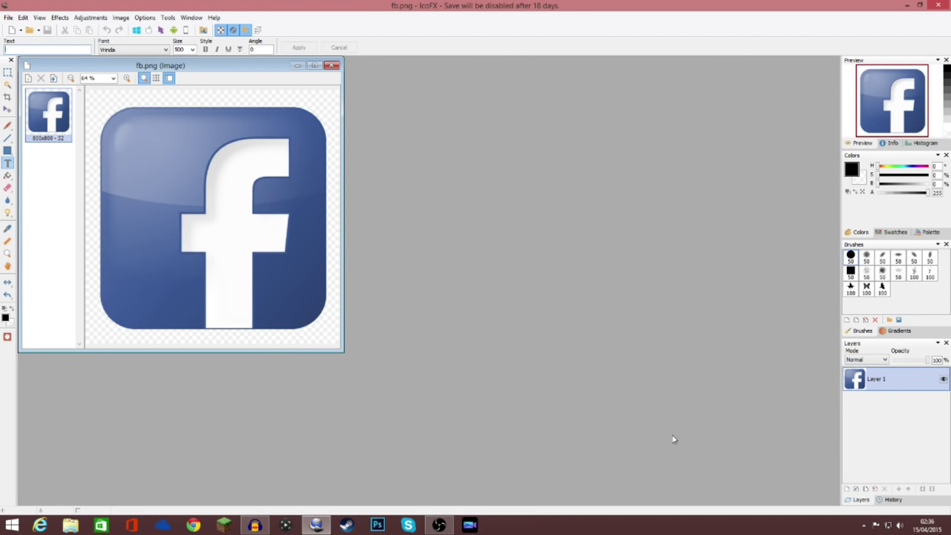
Step: Confirm fb.ico exists in FB, then close IcoFX, declining registration
click(8, 18)
click(26, 66)
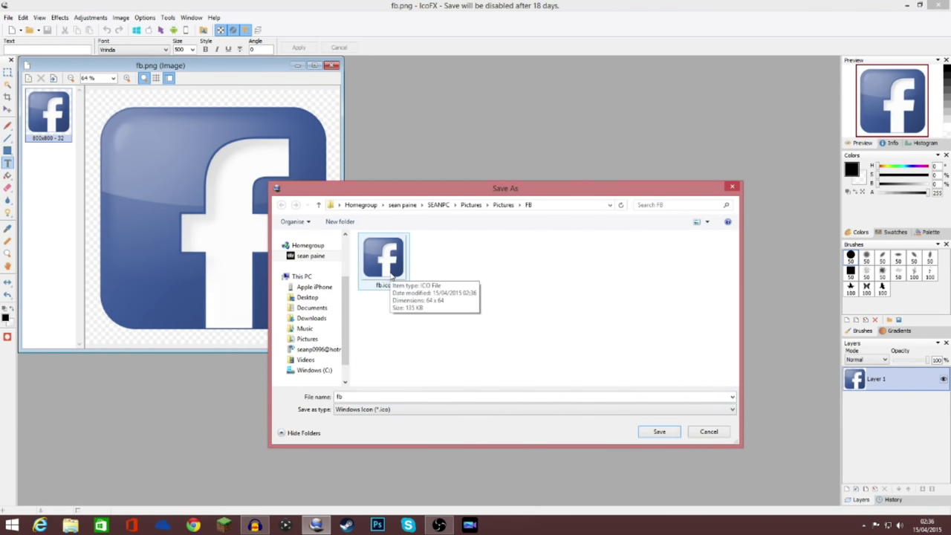
click(708, 432)
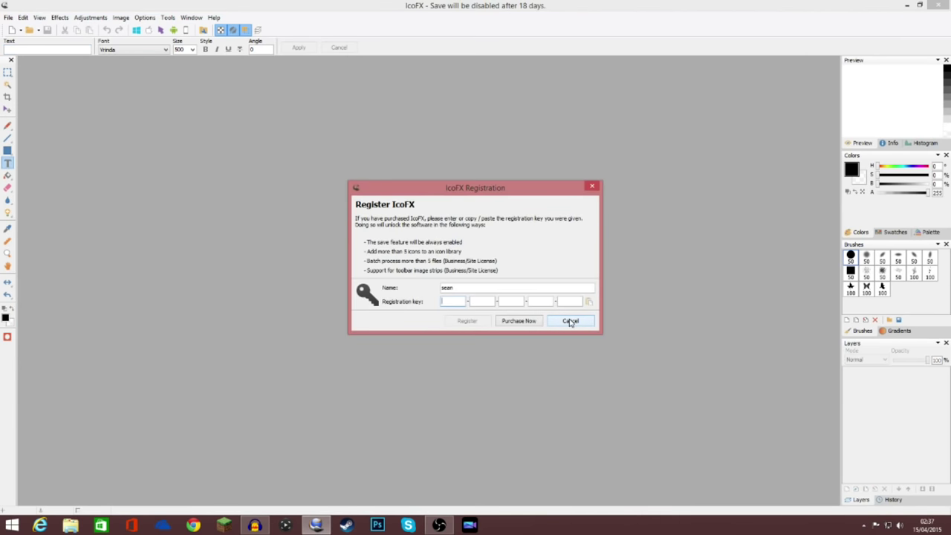
click(570, 322)
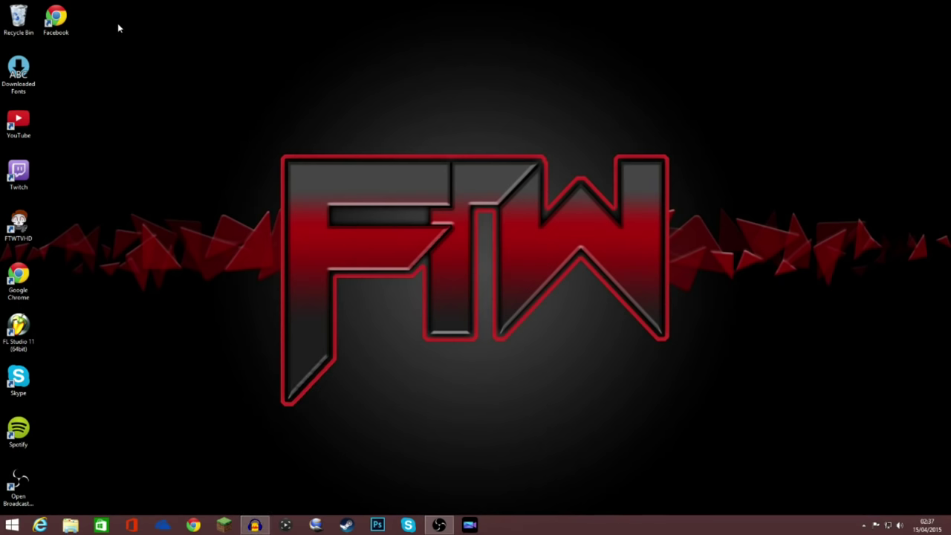
Step: Change the Facebook shortcut's icon to fb.ico in its Properties and apply
right_click(72, 29)
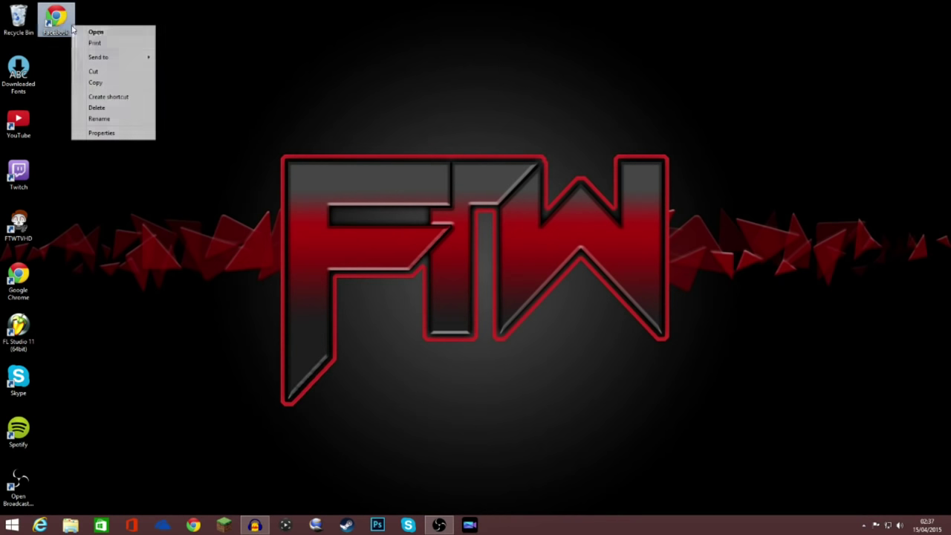
click(117, 140)
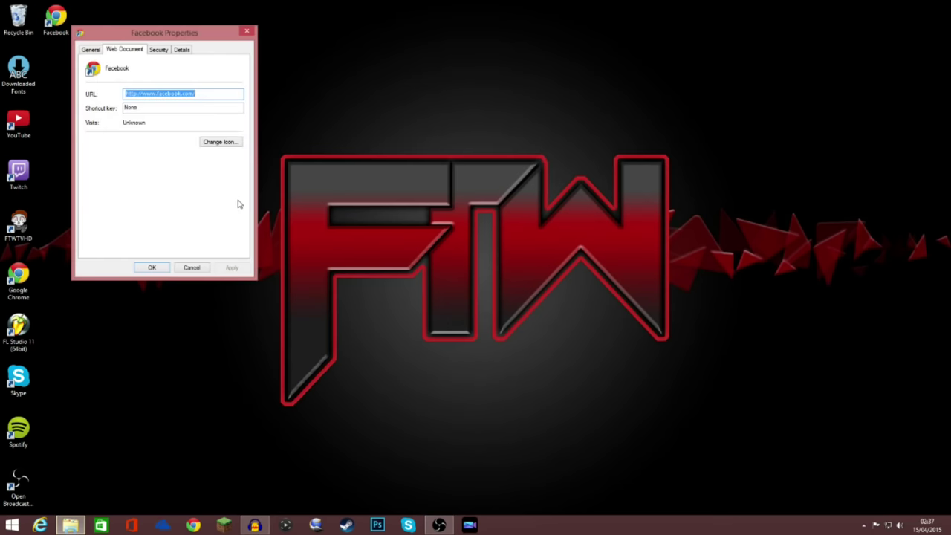
click(213, 144)
click(226, 109)
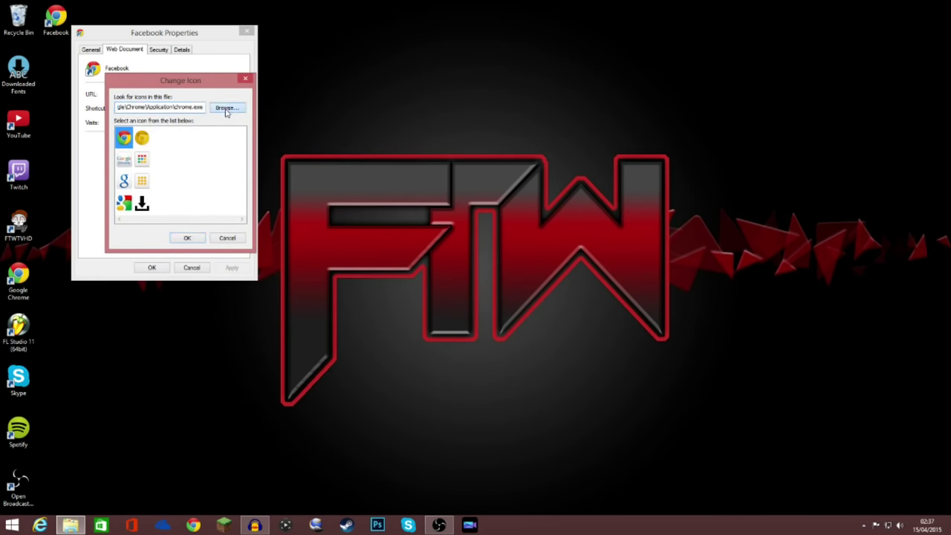
double_click(225, 170)
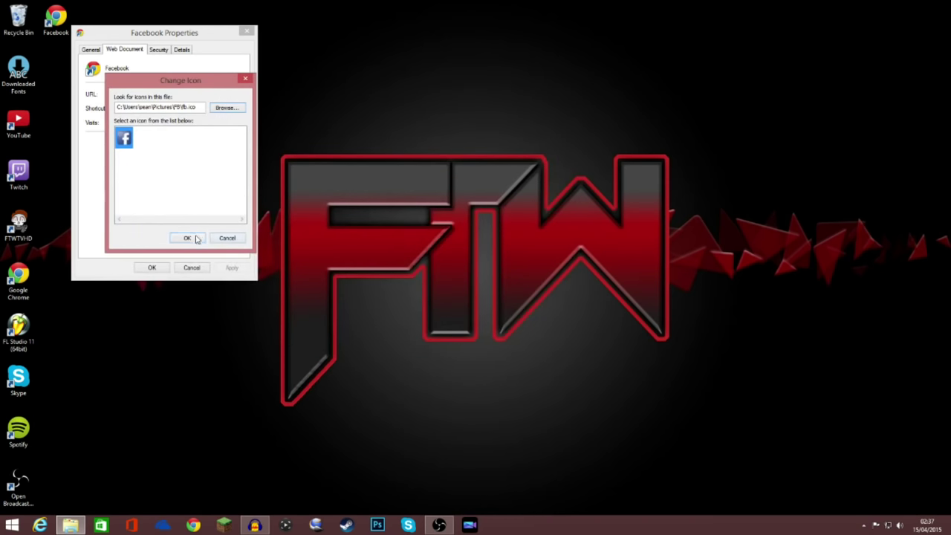
click(196, 238)
click(232, 268)
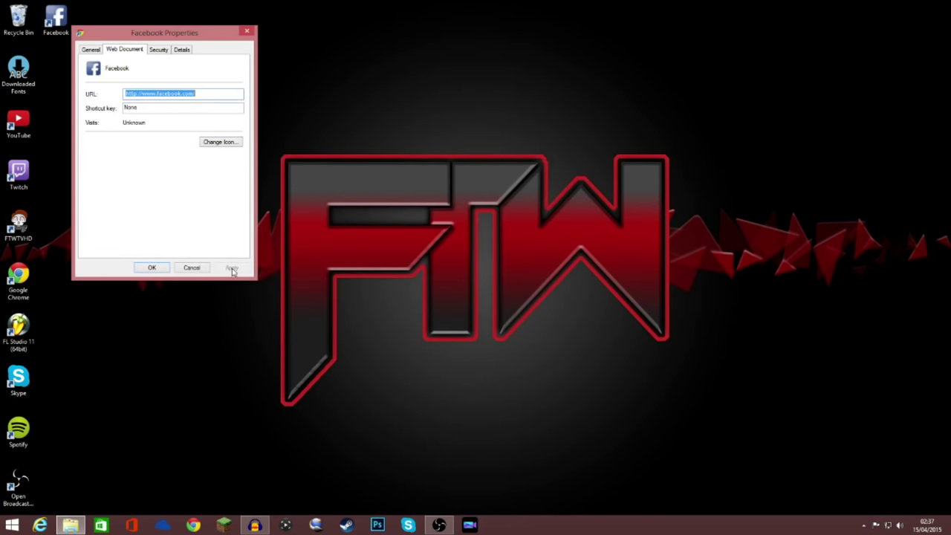
click(153, 268)
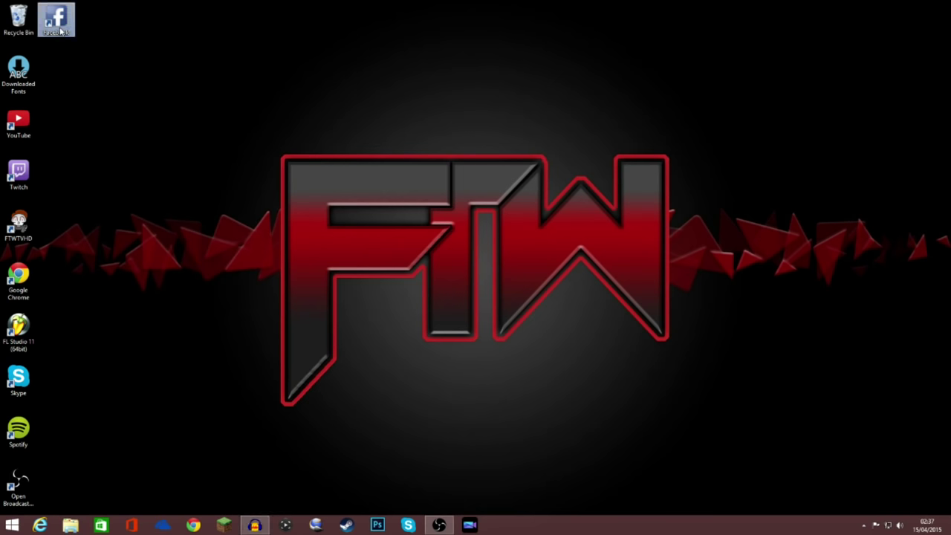